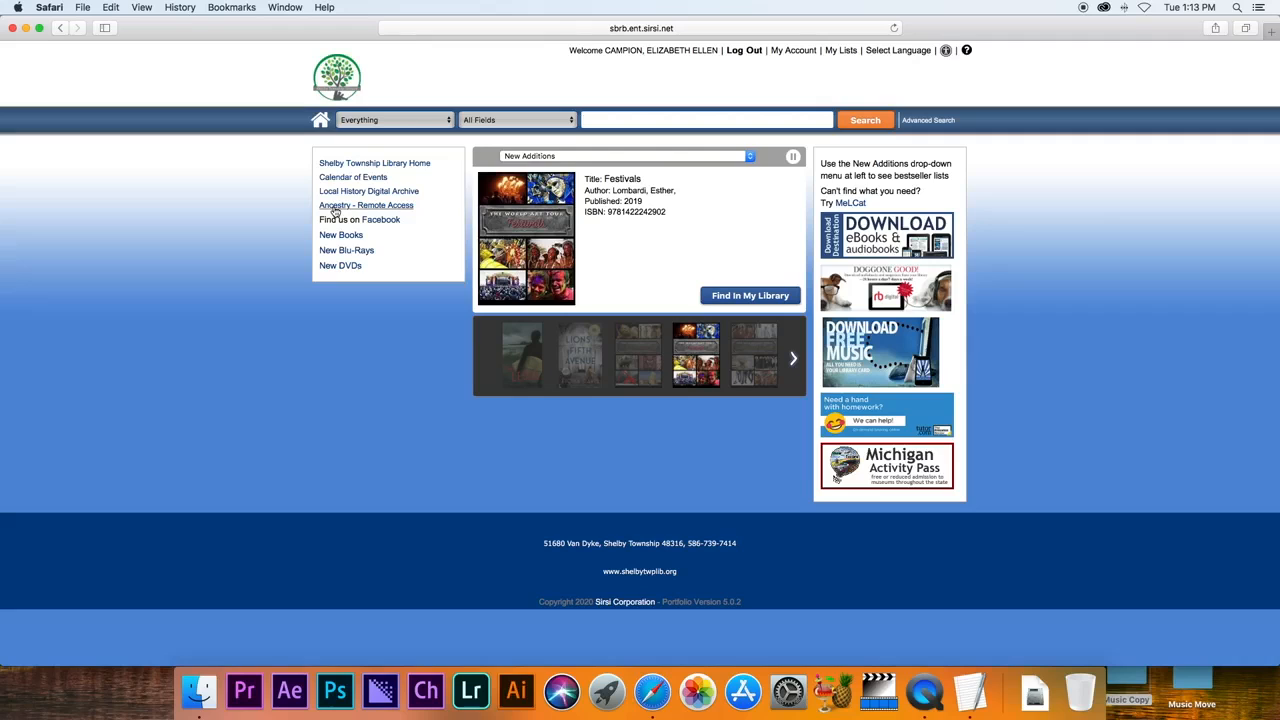
Open Ancestry Library Edition through the catalog's 'Ancestry - Remote Access' link.
left_click(335, 207)
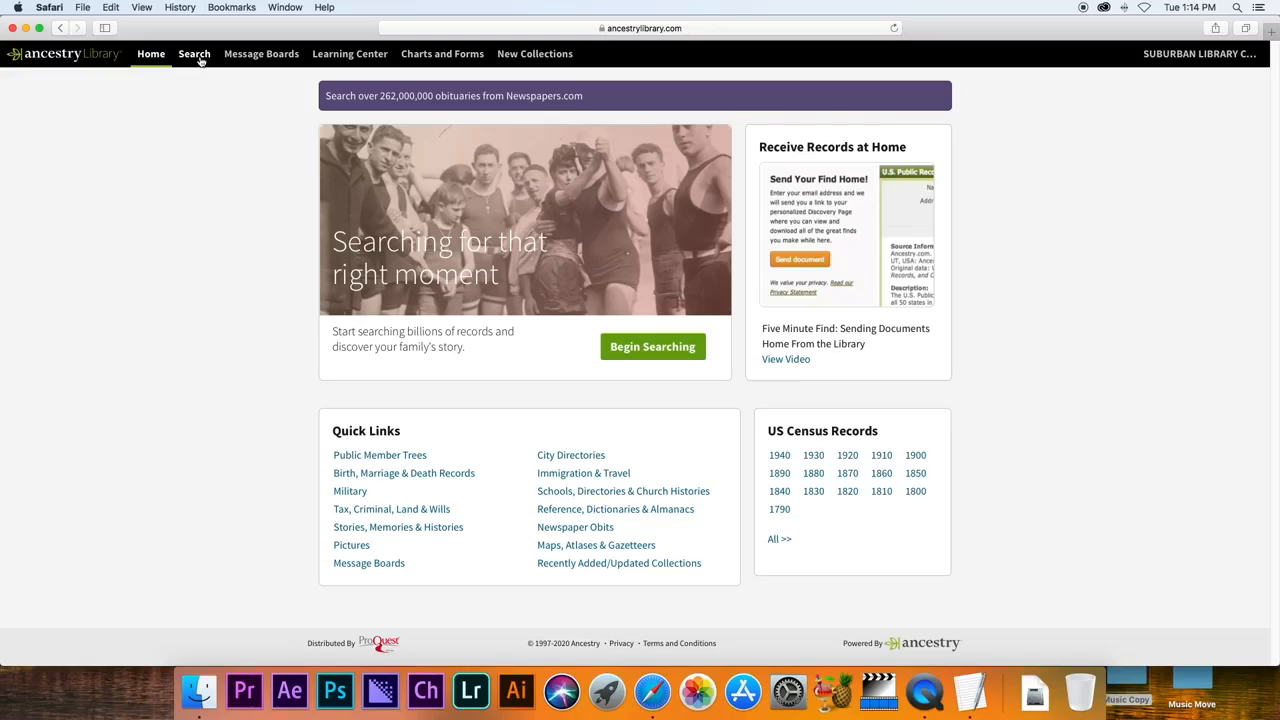
Open the All Categories search form from the Search menu.
left_click(200, 60)
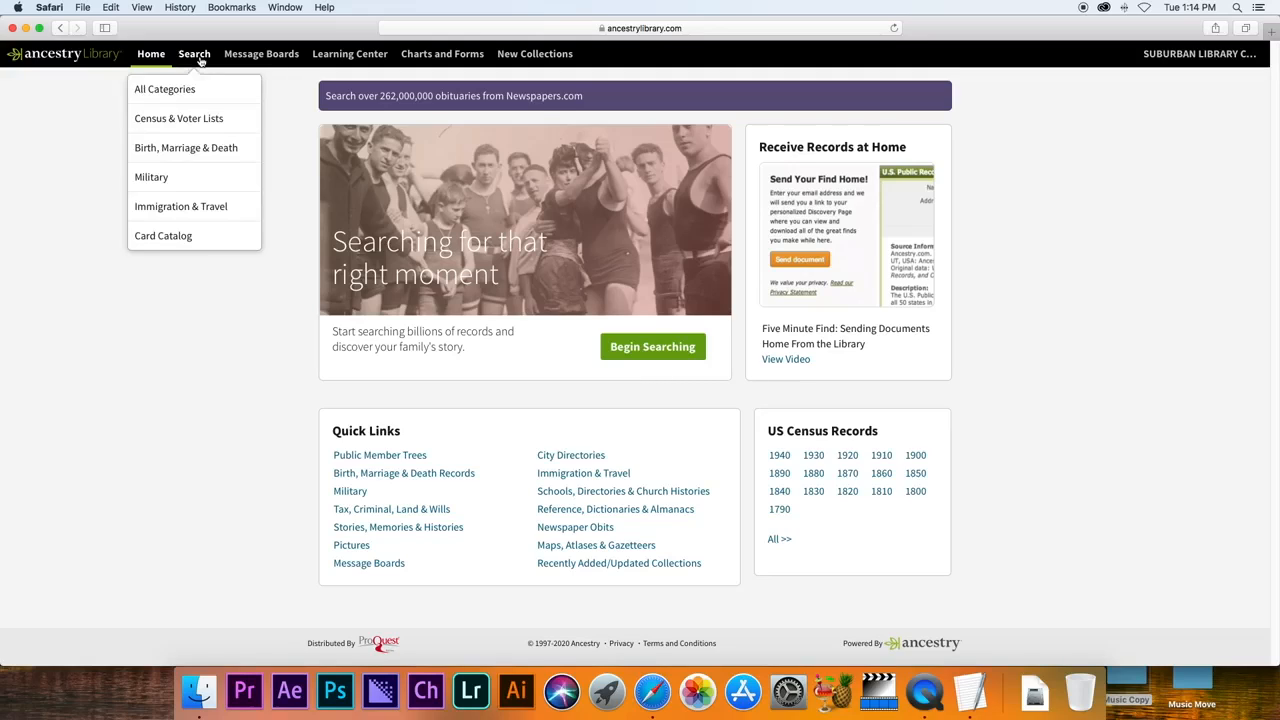
left_click(185, 90)
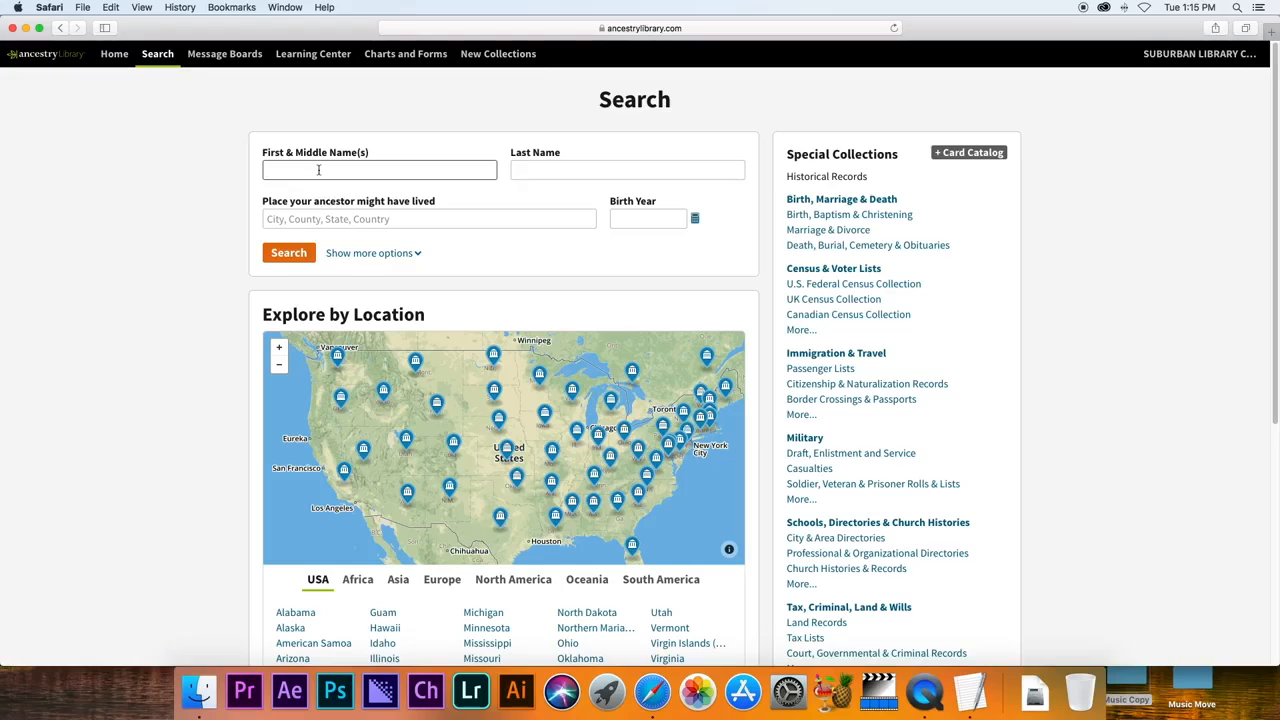
Search all categories for the ancestor's full name, born 1916, lived in Michigan, USA.
left_click(319, 170)
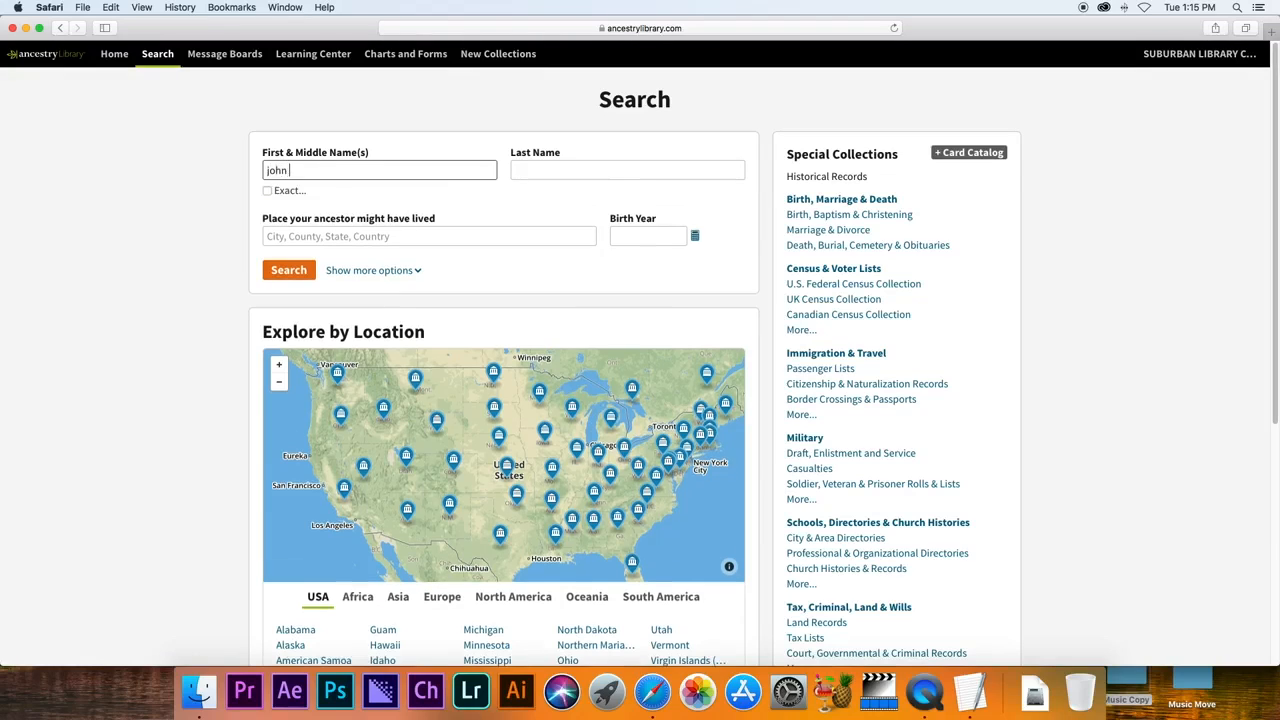
left_click(627, 170)
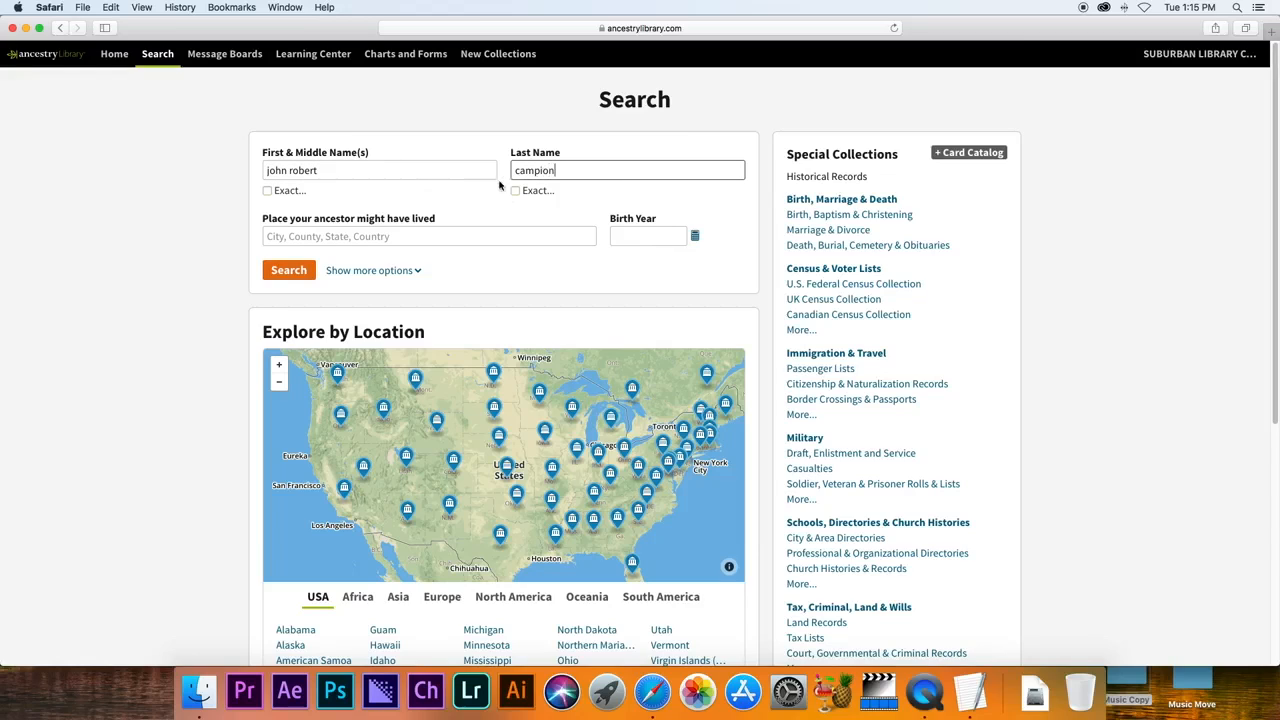
left_click(565, 233)
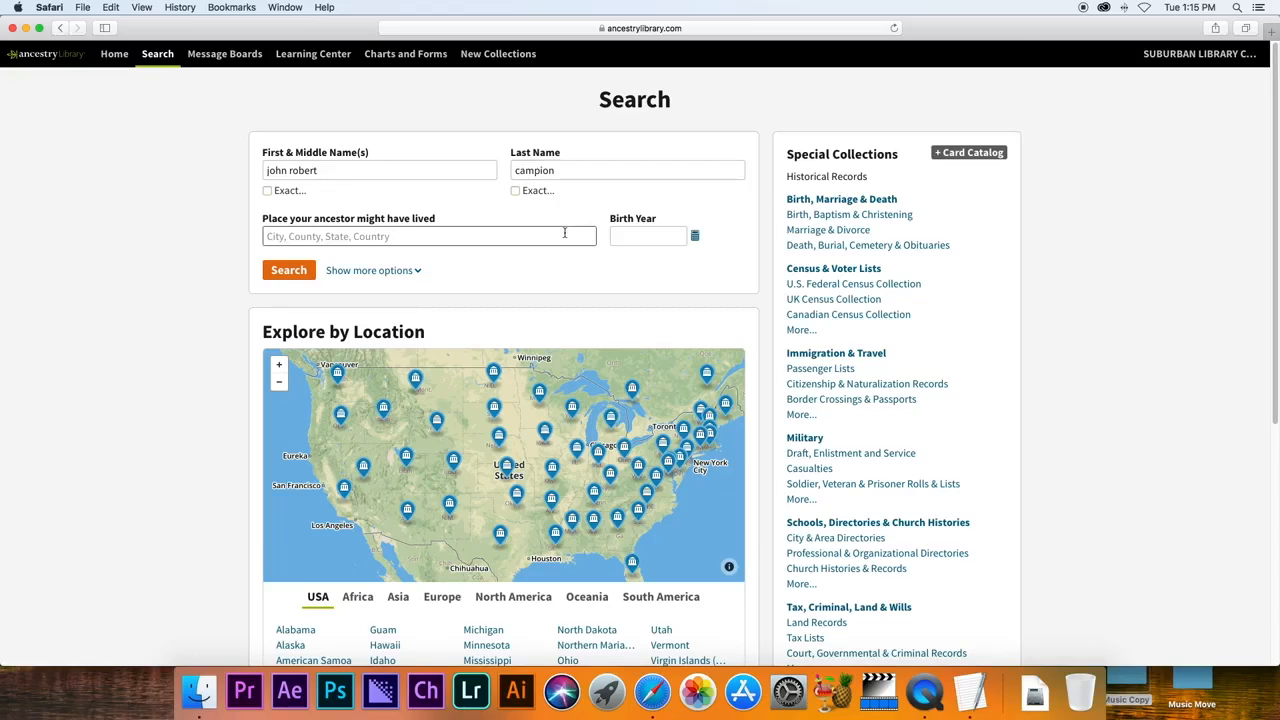
type("michigi")
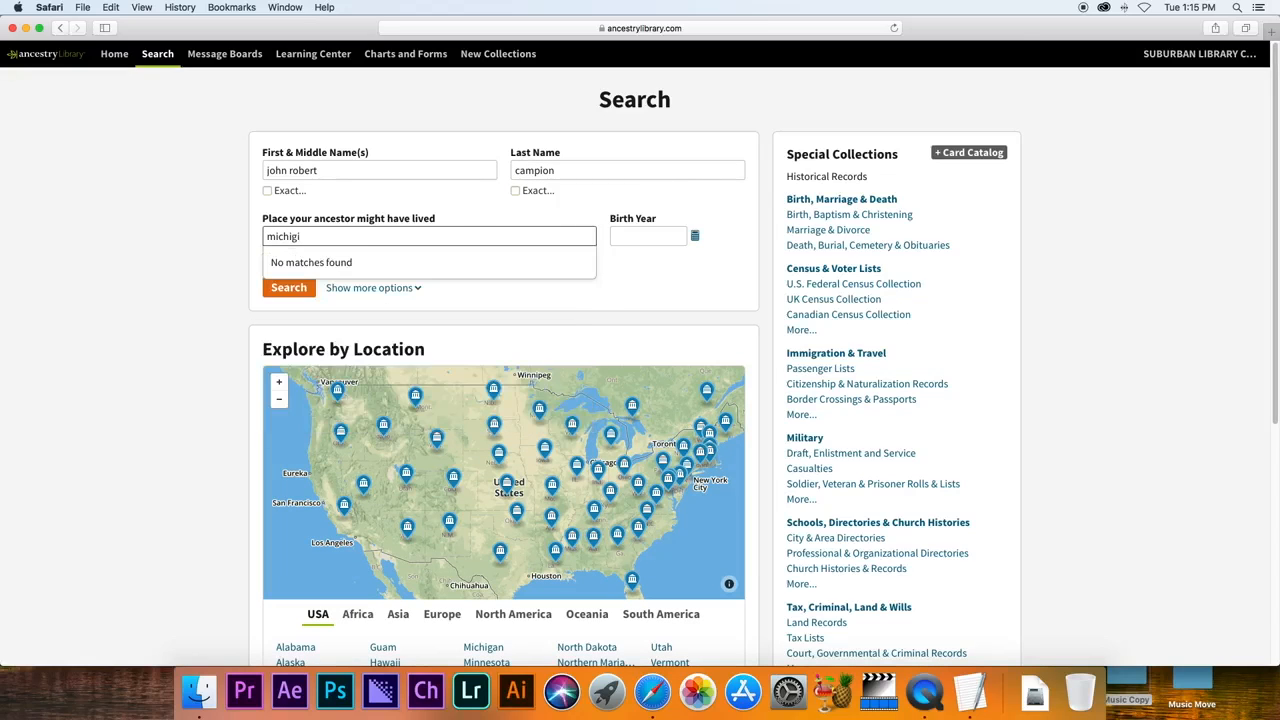
key("BackSpace")
type("an")
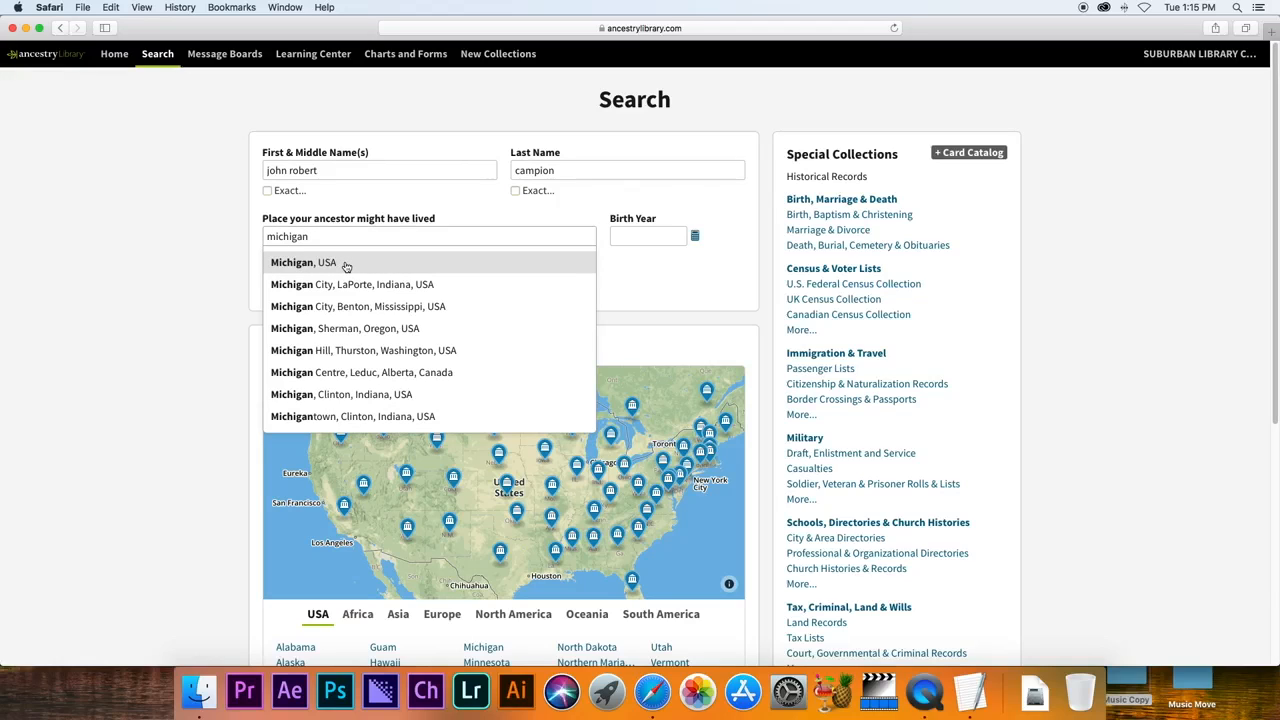
left_click(338, 264)
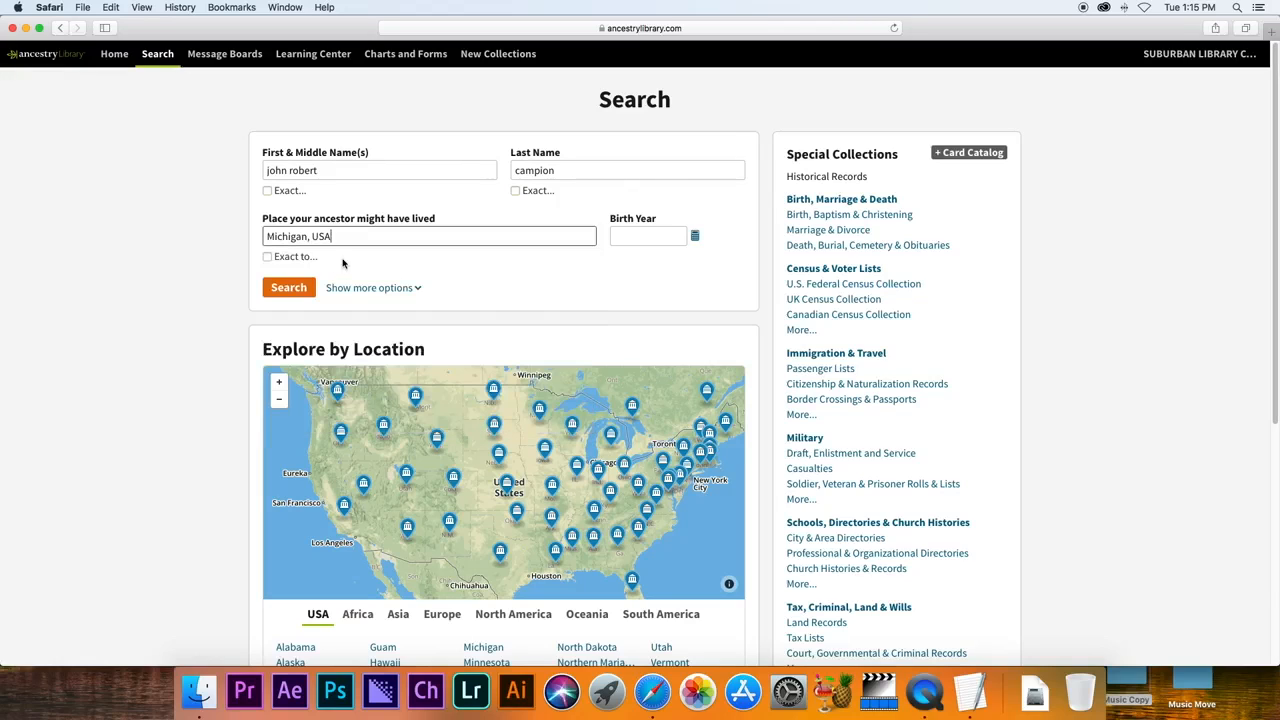
left_click(647, 233)
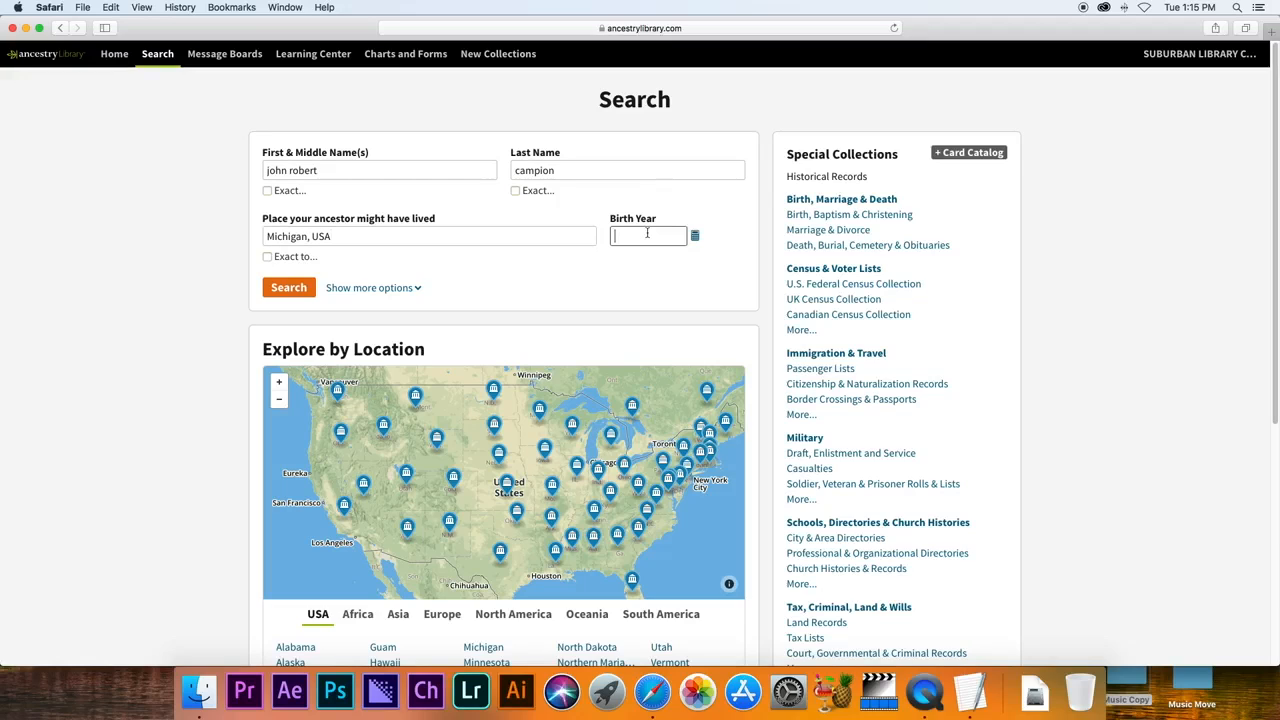
type("1916")
key("Return")
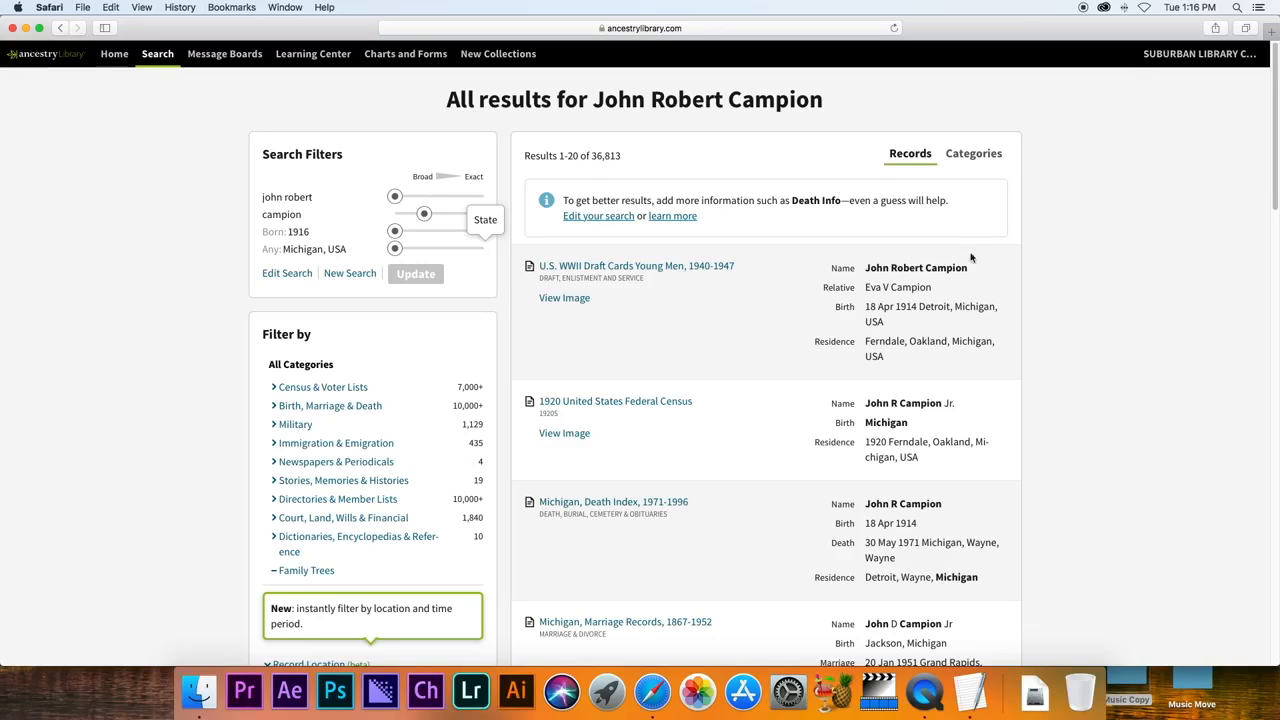
Scroll through the 36,813 results down to the pagination and back to the top.
left_click_drag(1274, 183, 1274, 277)
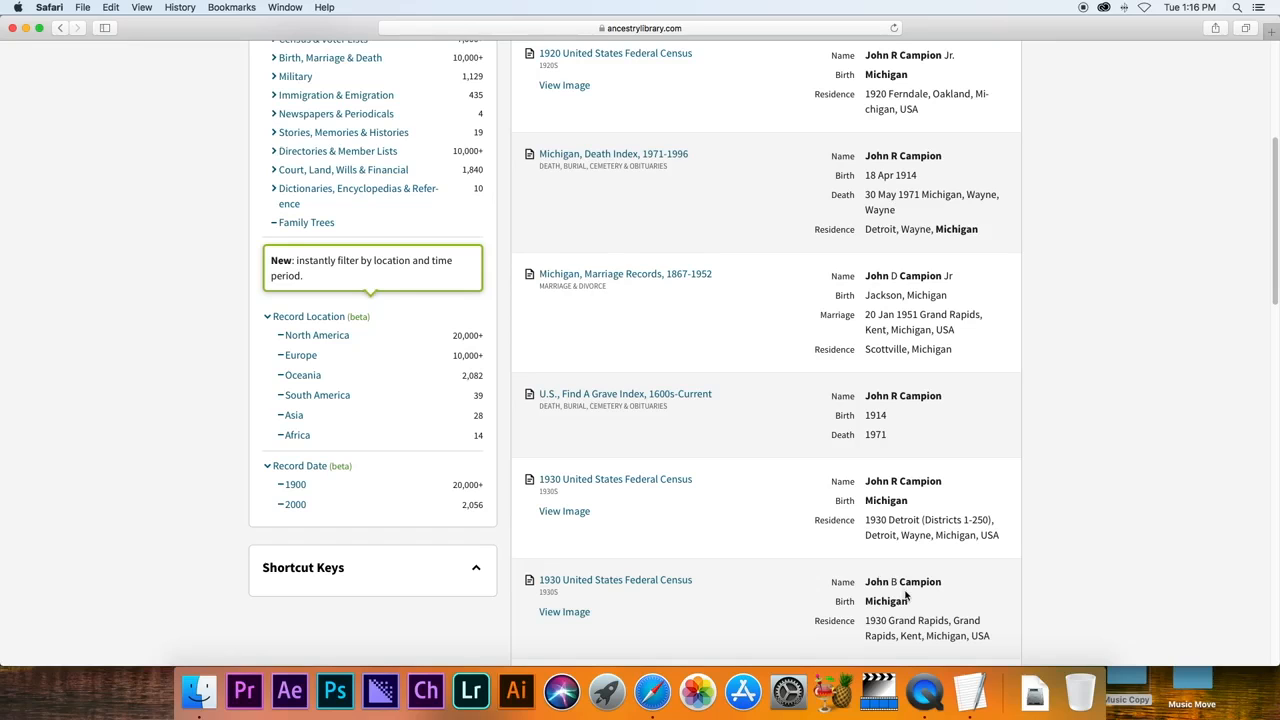
scroll(845, 449, "down", 10)
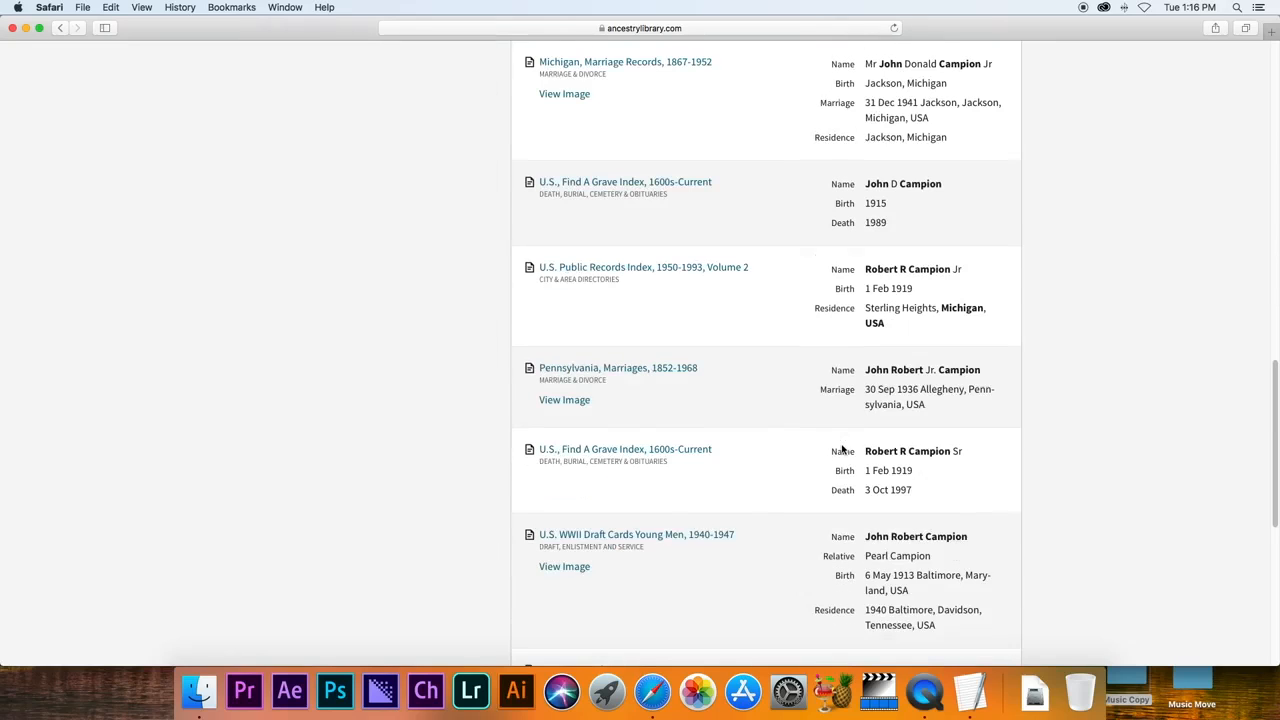
scroll(843, 450, "down", 3)
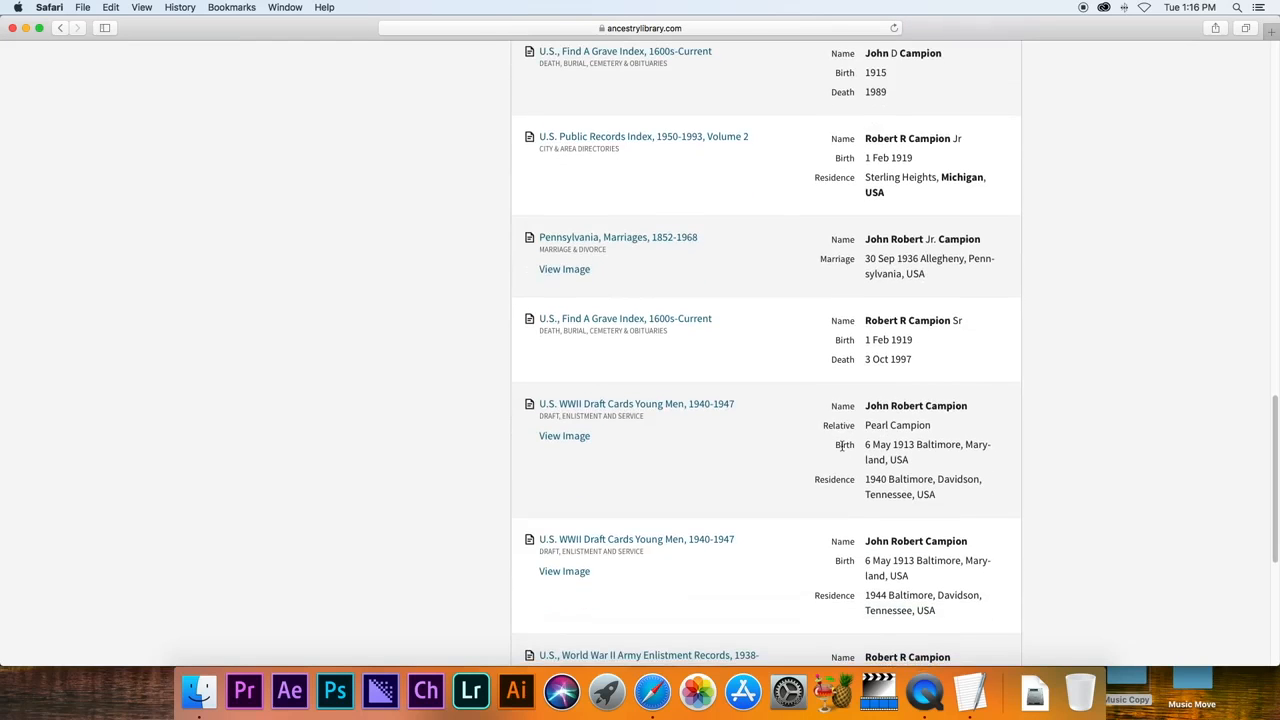
scroll(830, 376, "down", 8)
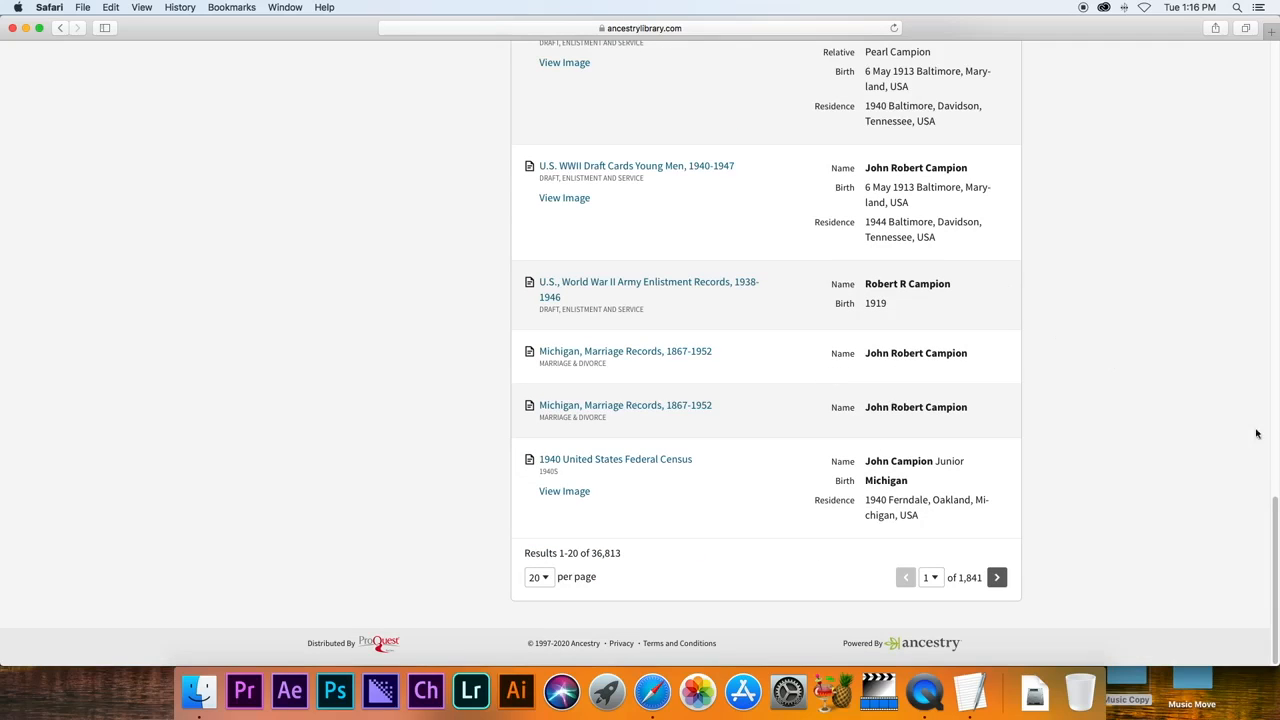
left_click_drag(1276, 510, 1276, 57)
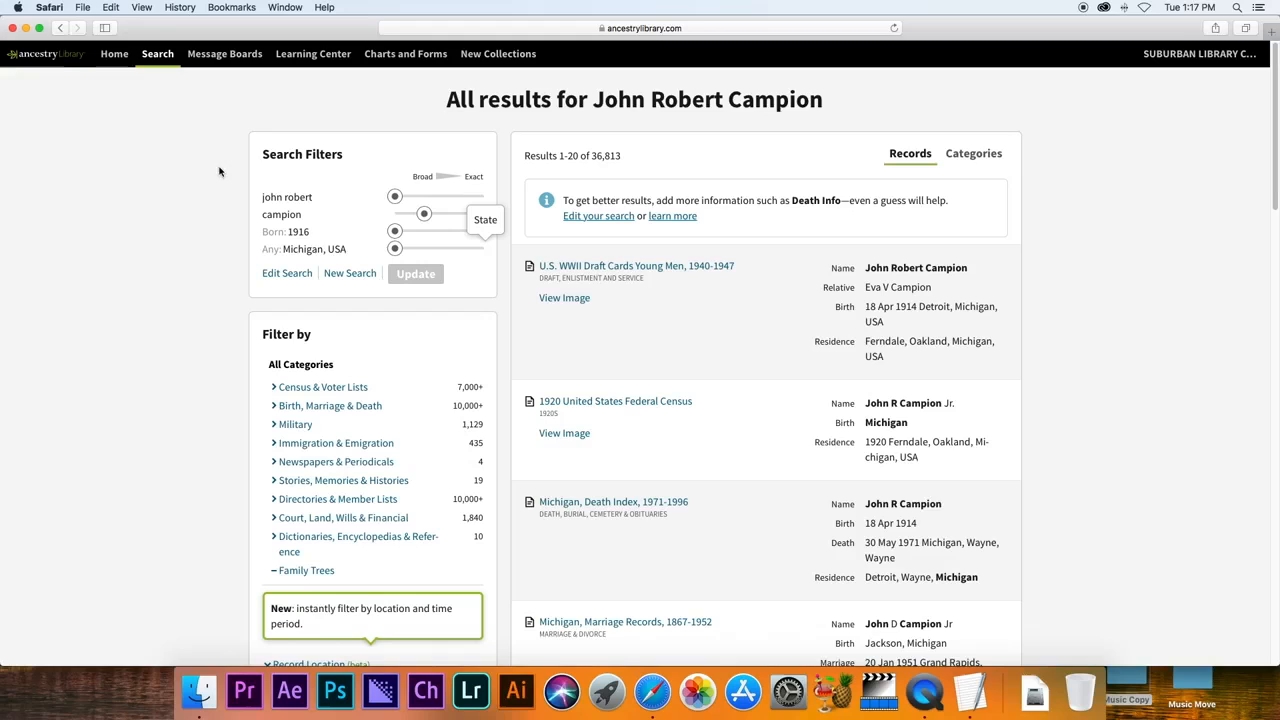
Return to the home page, then start the Census & Voter Lists search.
left_click(119, 56)
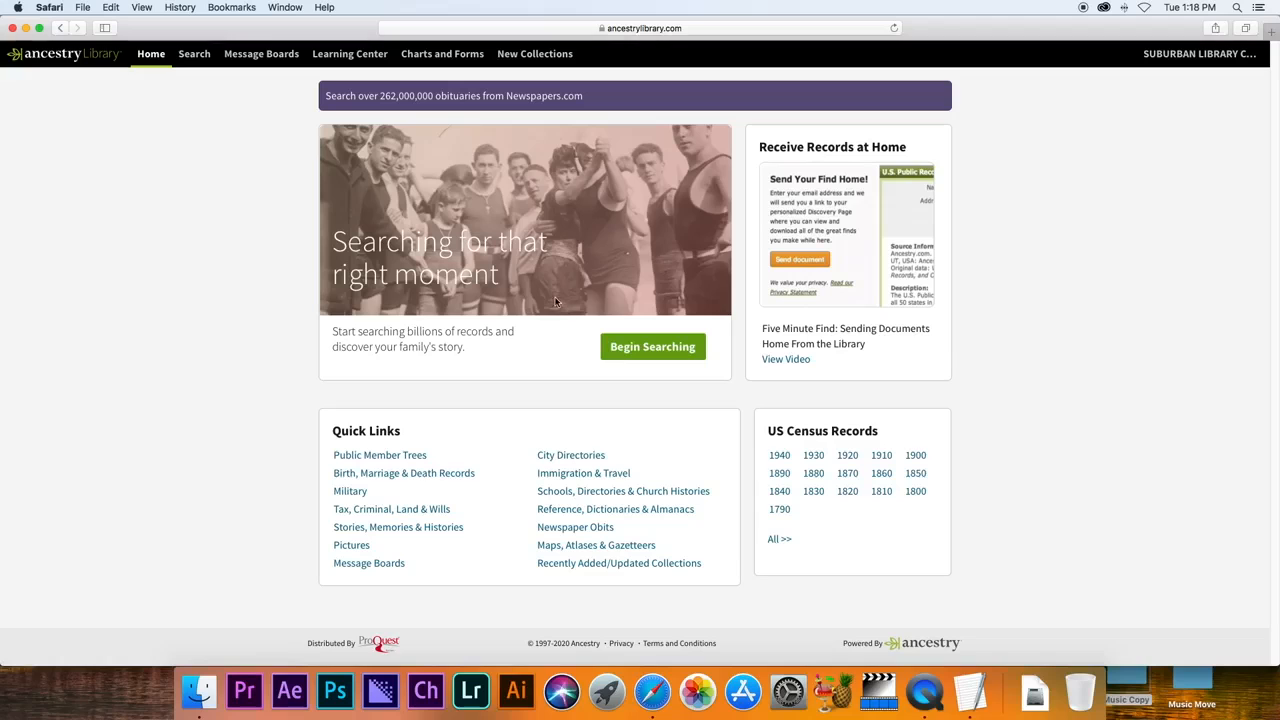
left_click(194, 62)
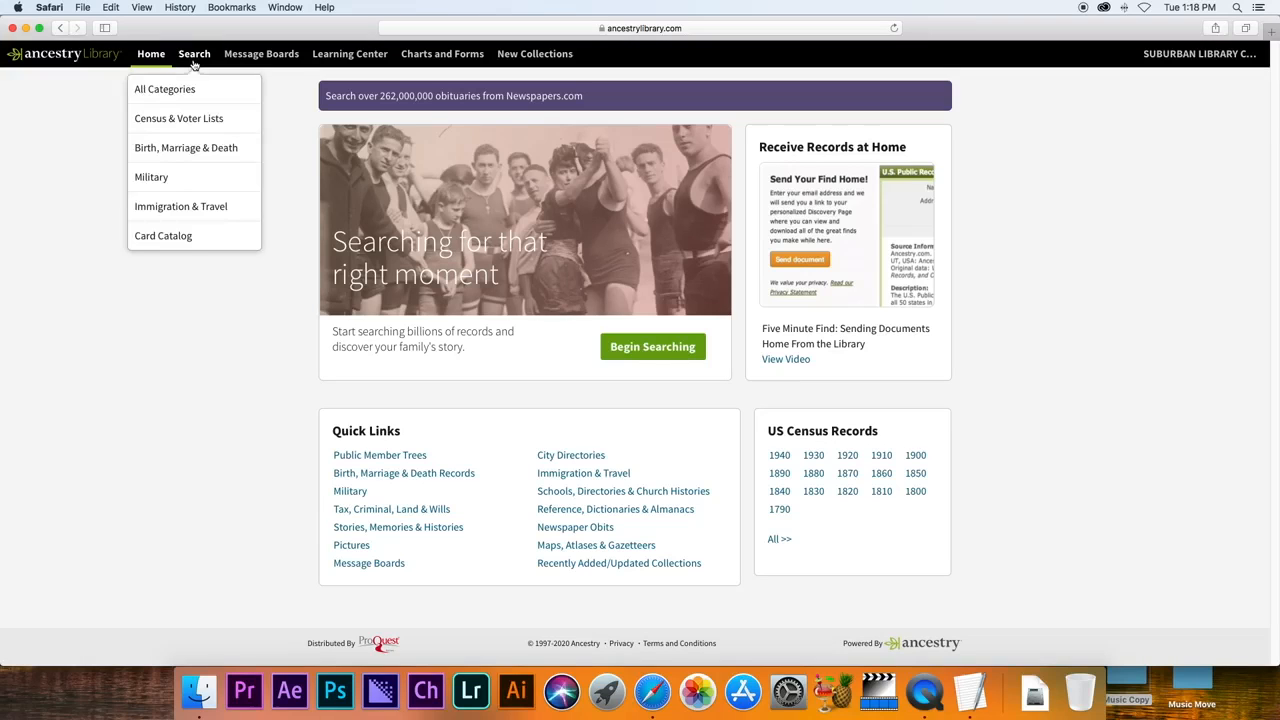
left_click(186, 118)
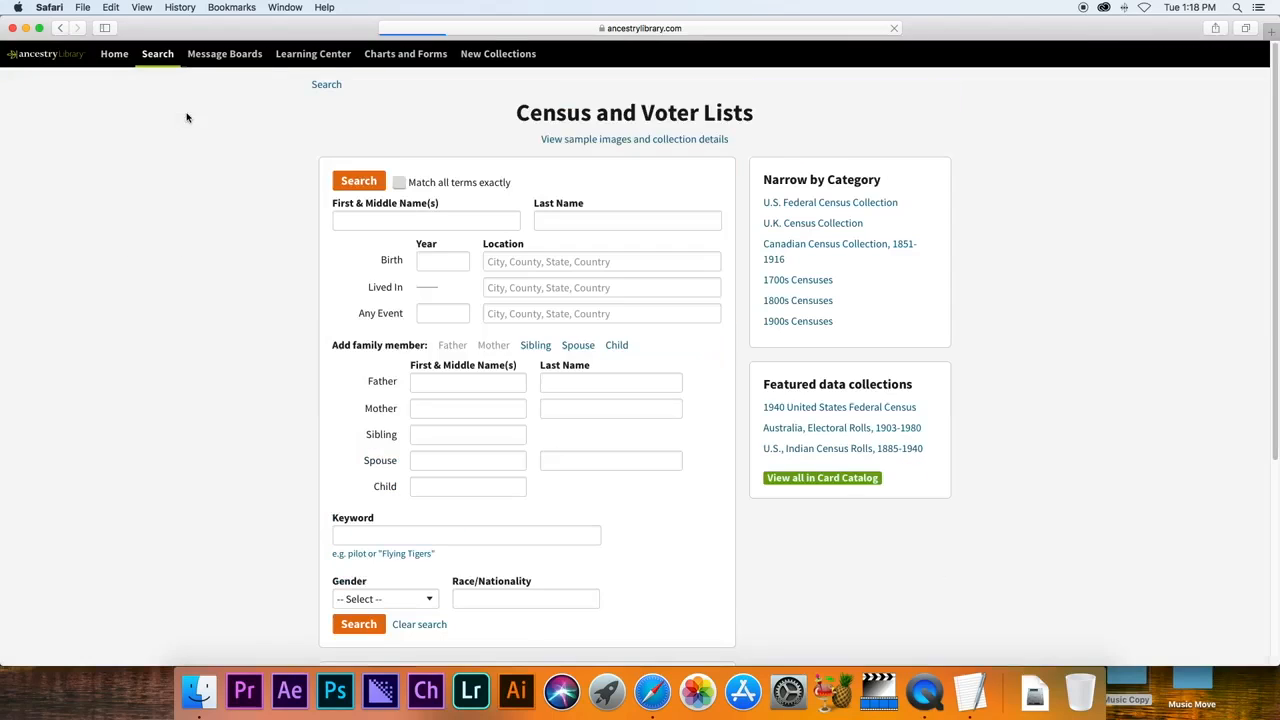
Search census records for the ancestor's first and last name, born 1840 in Pennsylvania, USA.
left_click(350, 216)
type("albert w.")
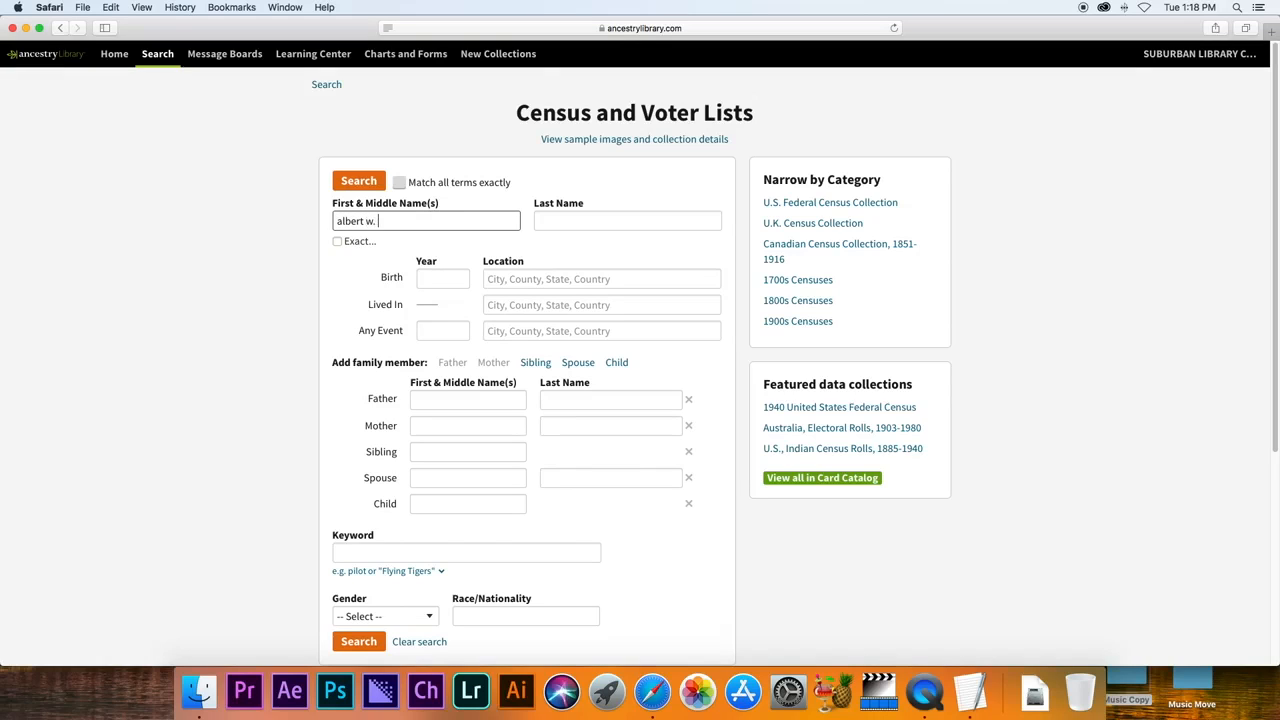
key("Tab")
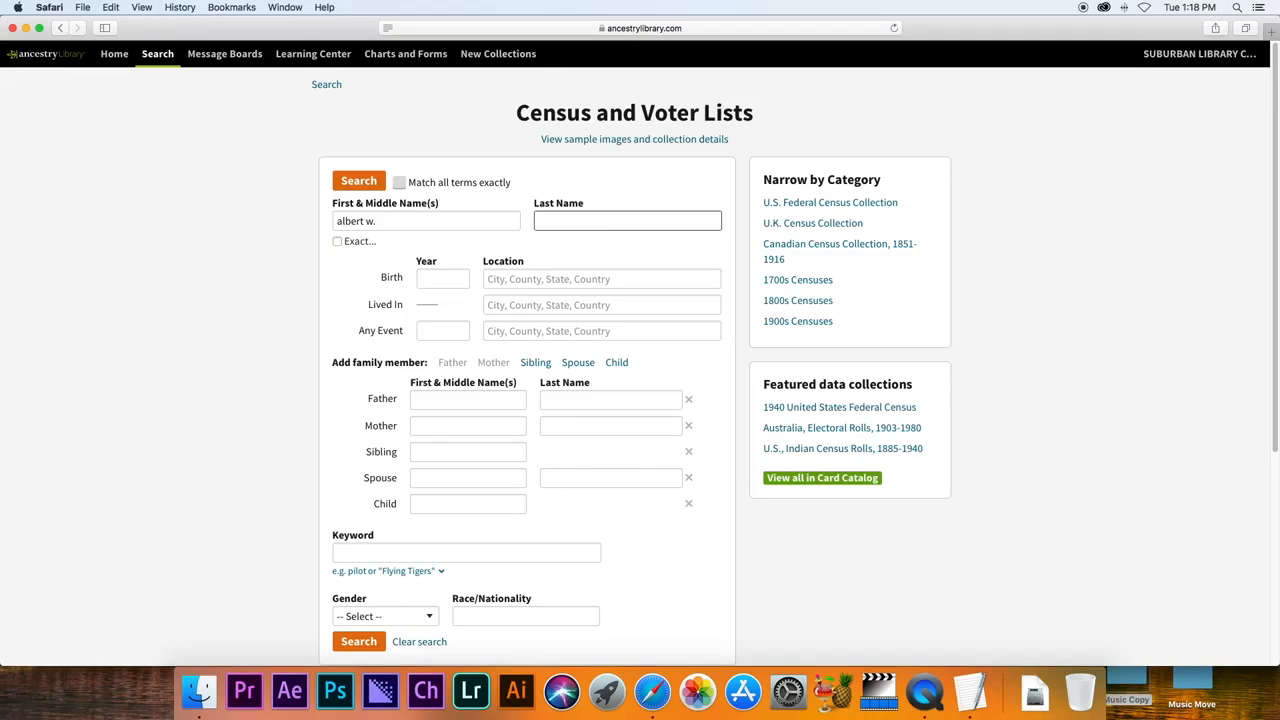
type("Conaway")
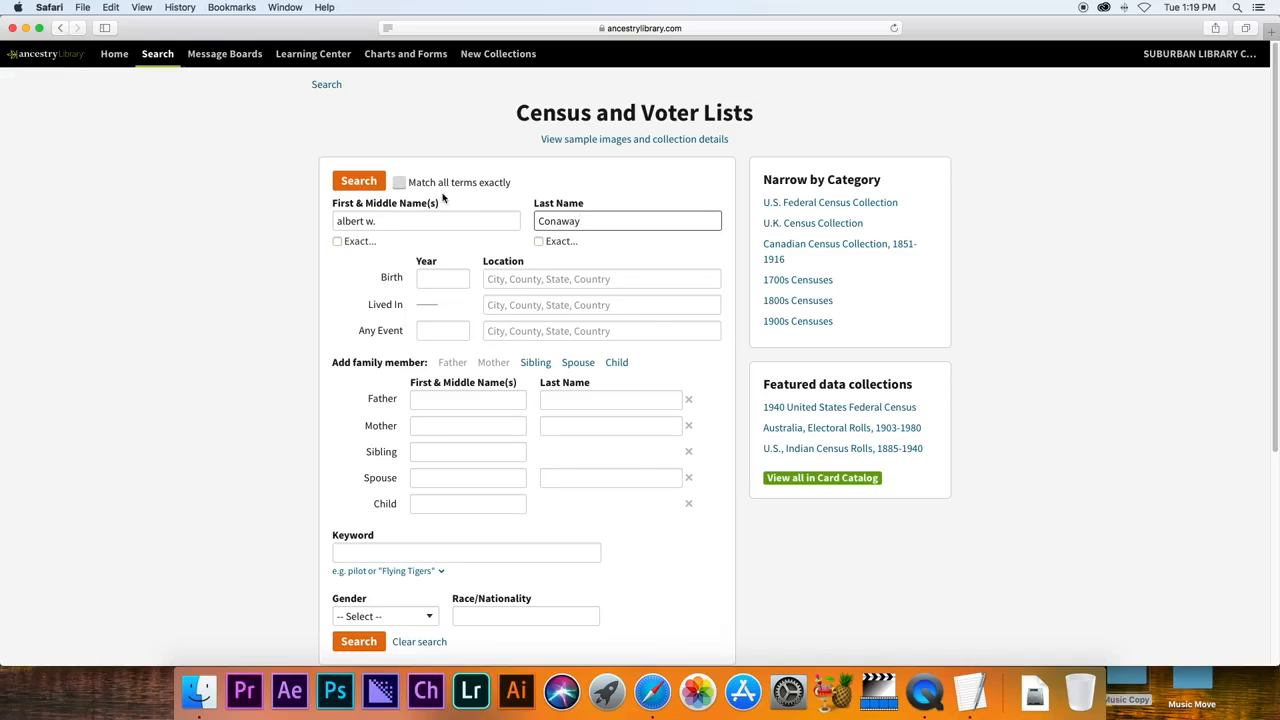
left_click(435, 277)
type("1840")
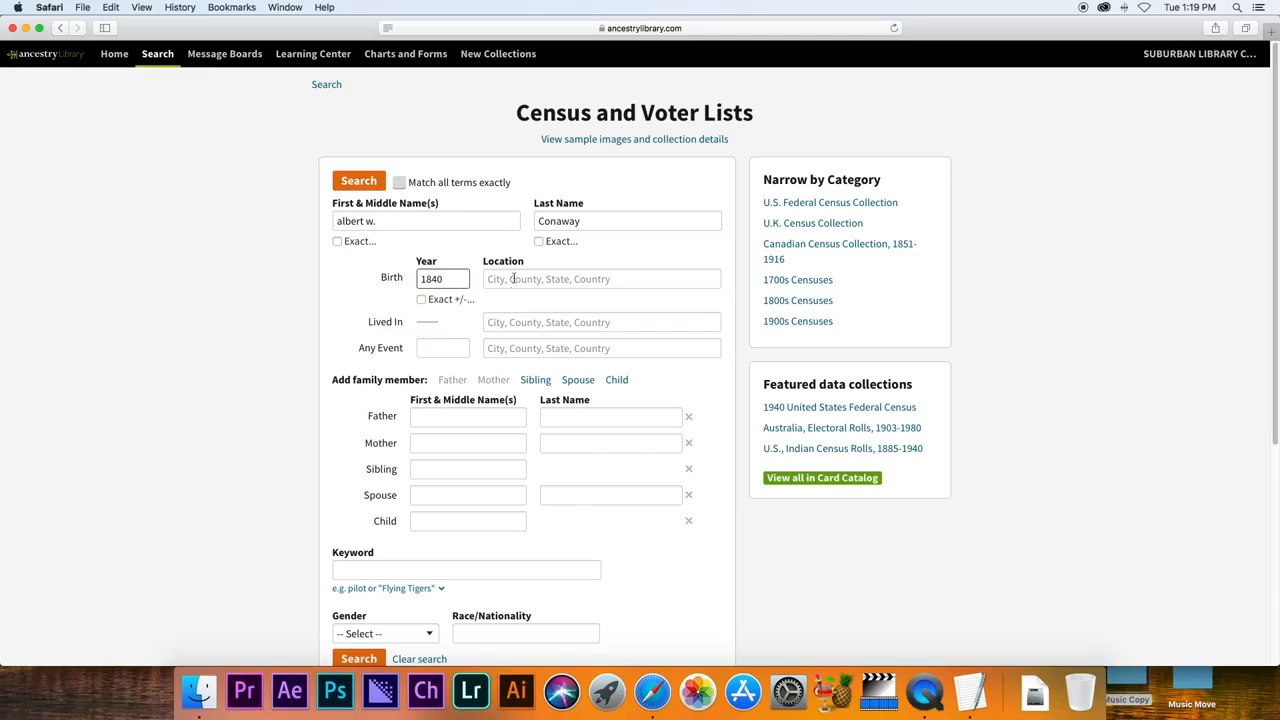
left_click(512, 279)
type("oennsylvania")
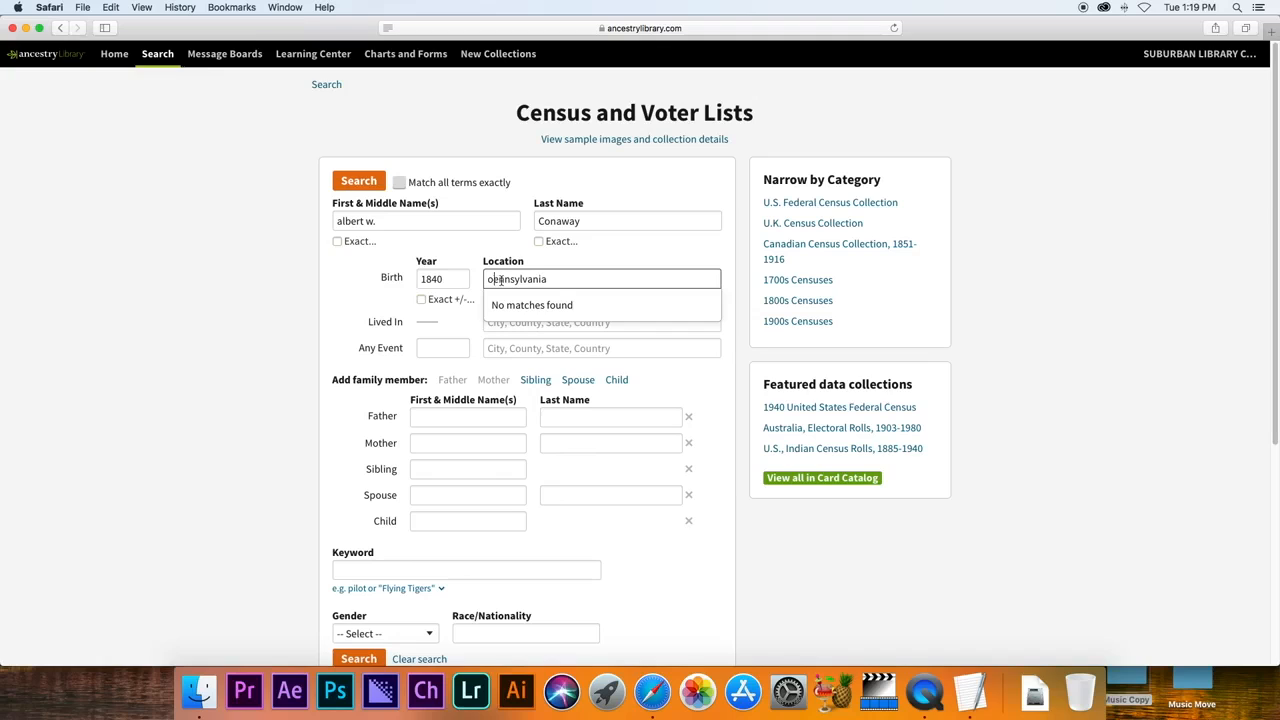
key("BackSpace")
type("p")
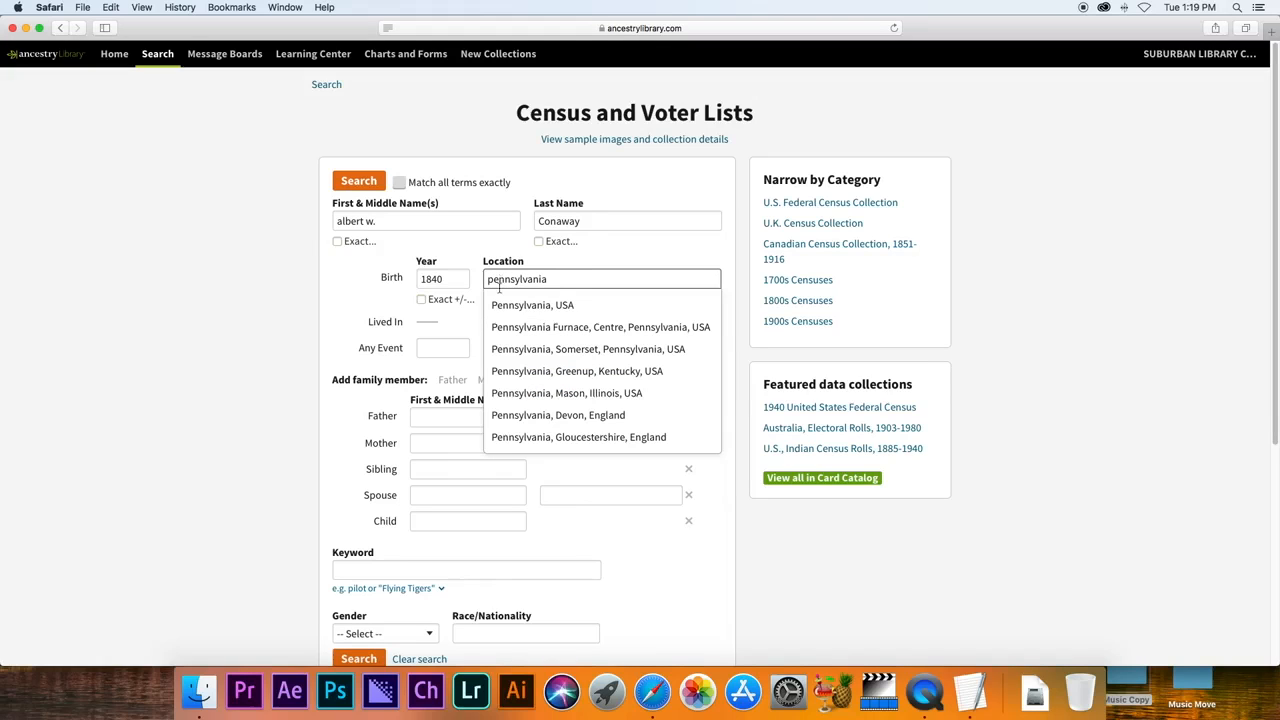
left_click(510, 302)
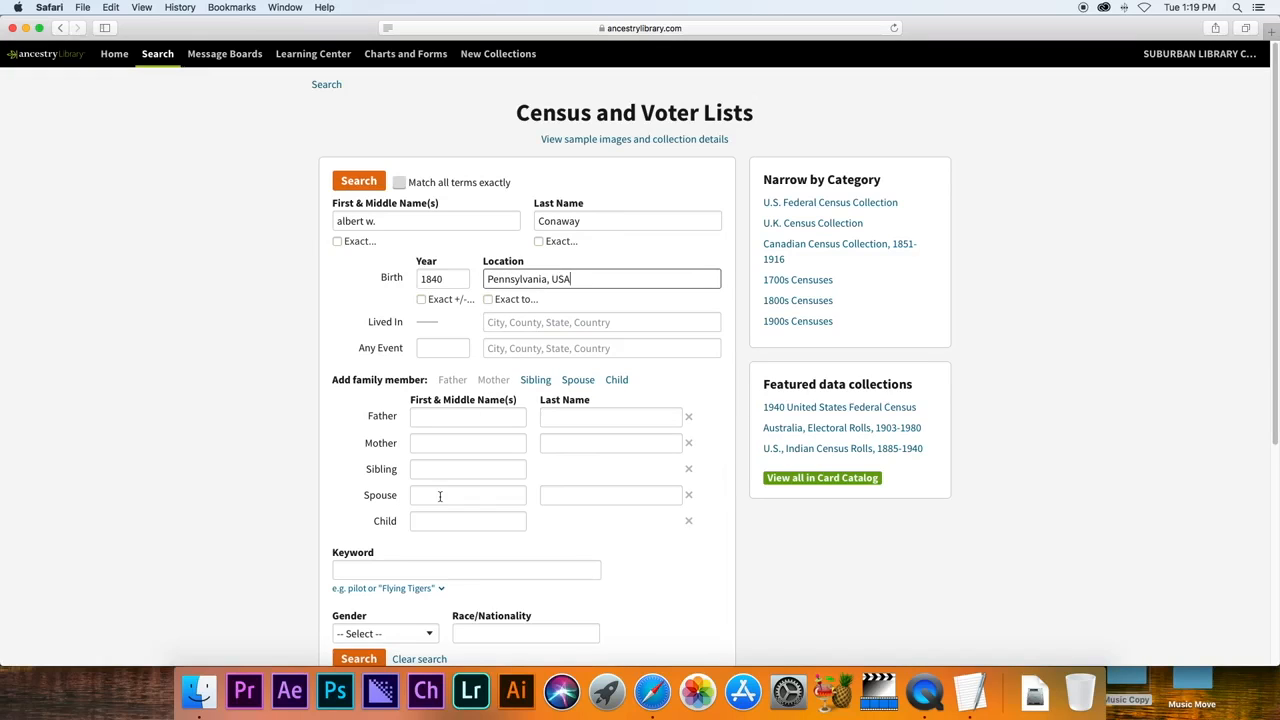
left_click(368, 660)
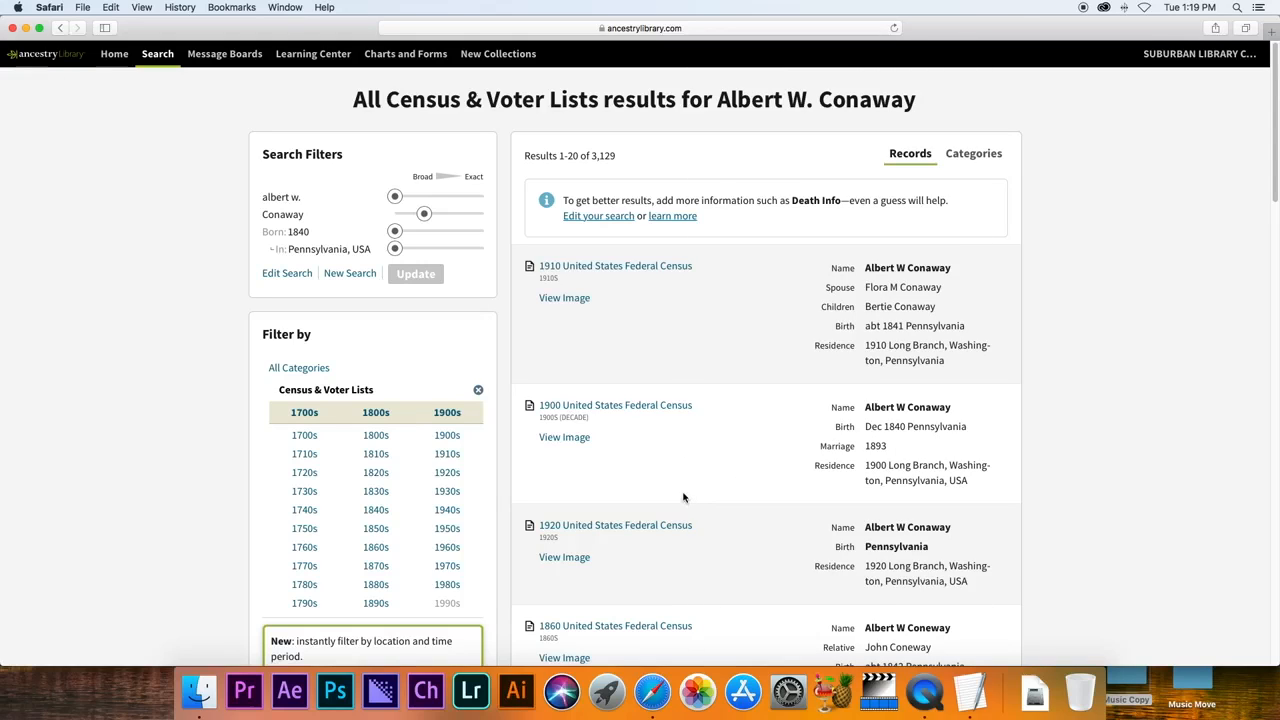
Open the full 1900 United States Federal Census record from the results.
mouse_move(625, 405)
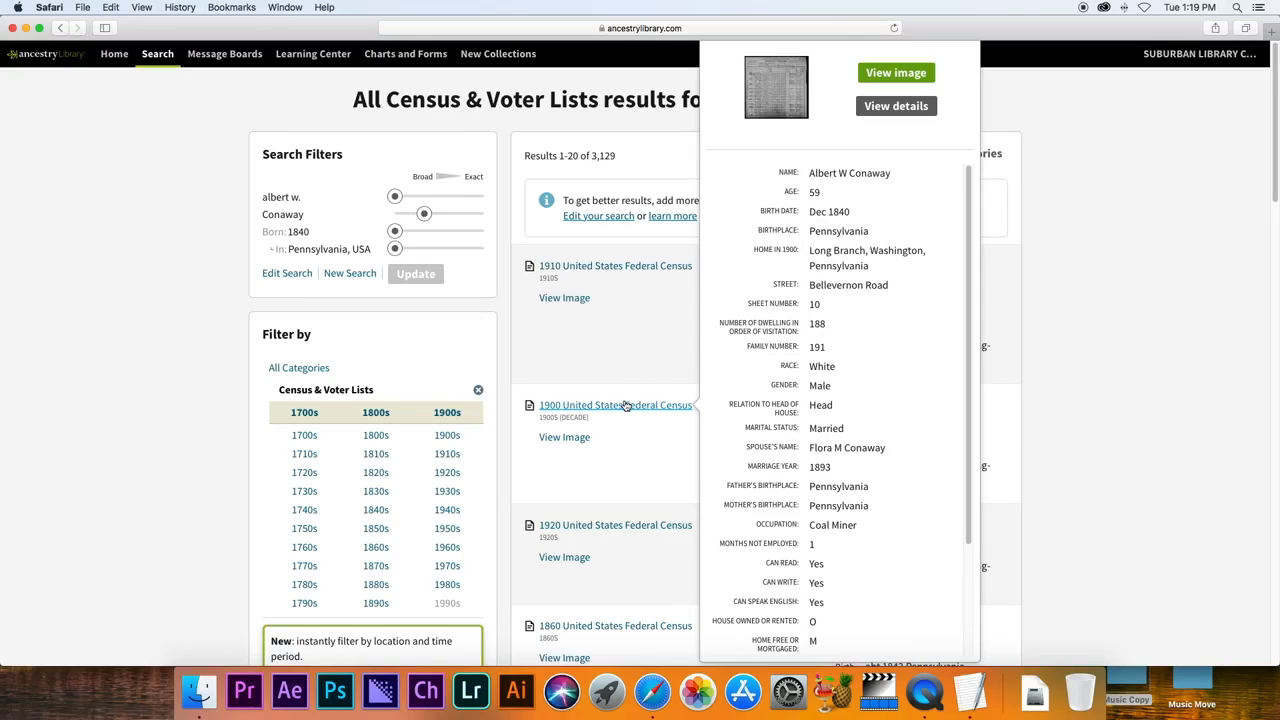
left_click(625, 405)
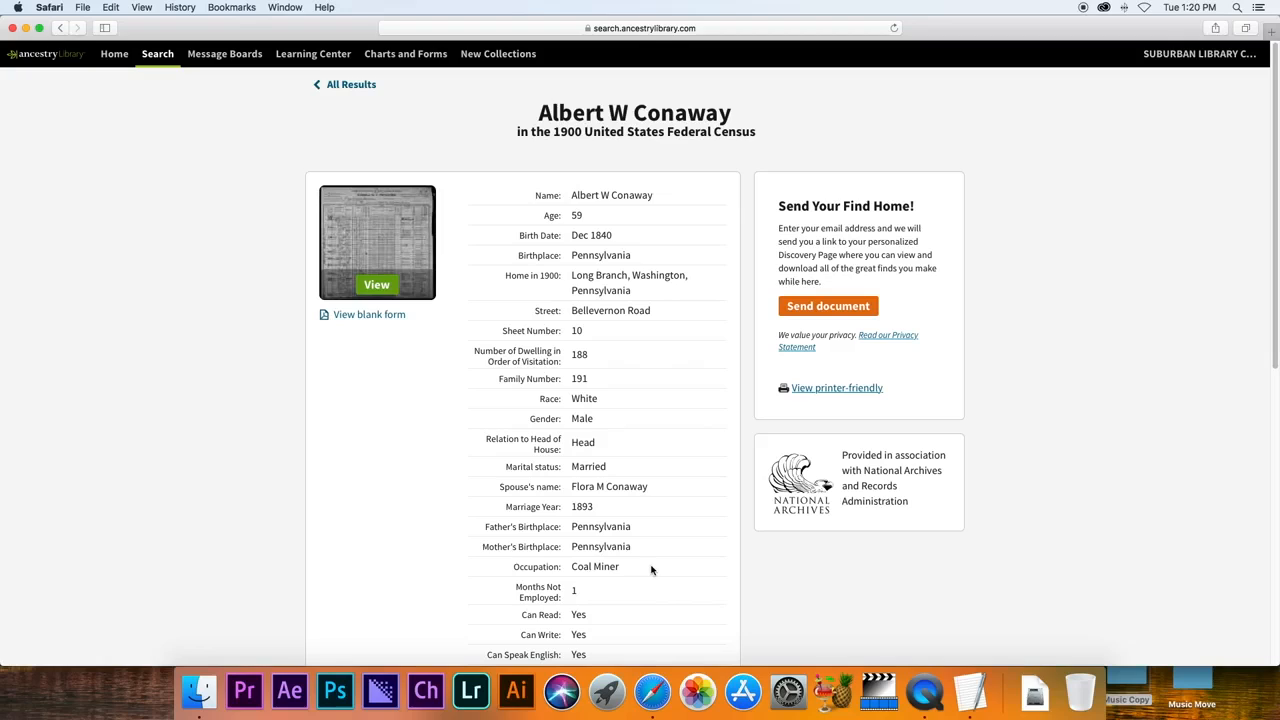
View the scanned 1900 census page for Long Branch, Washington, Pennsylvania.
left_click(378, 288)
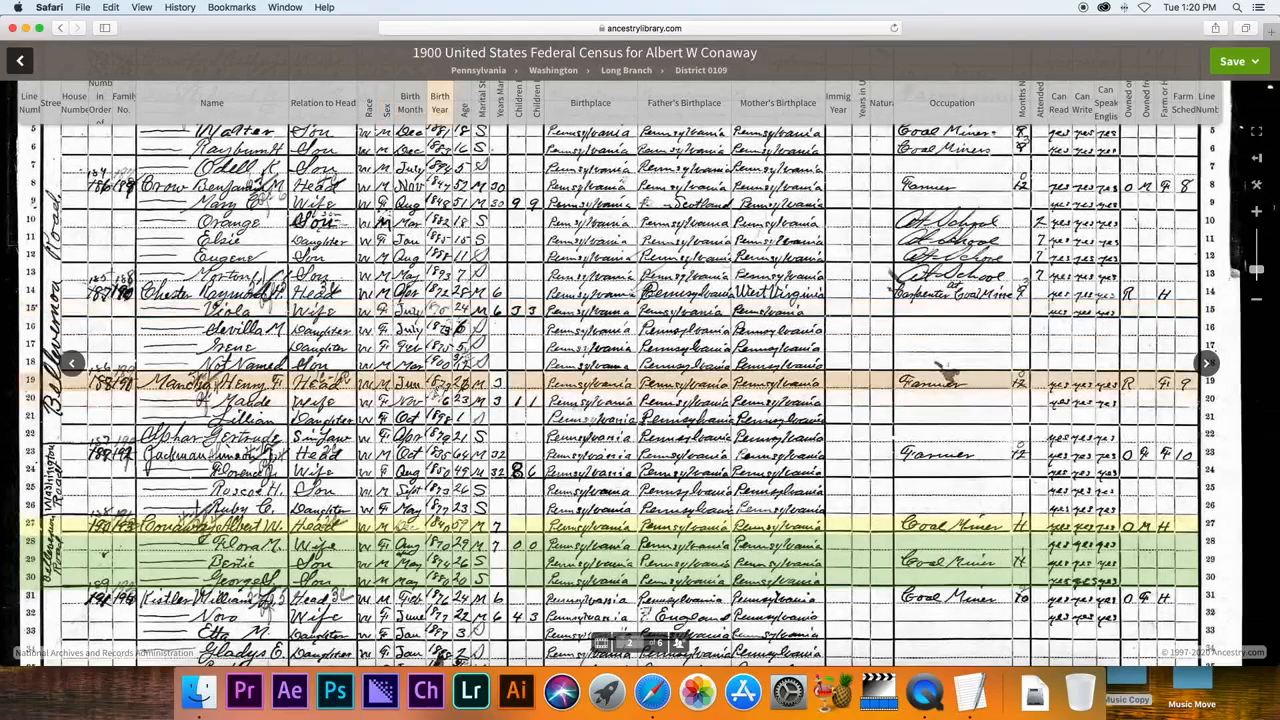
Read the household's transcribed values on the image, then return to the 3,129 census results.
mouse_move(320, 522)
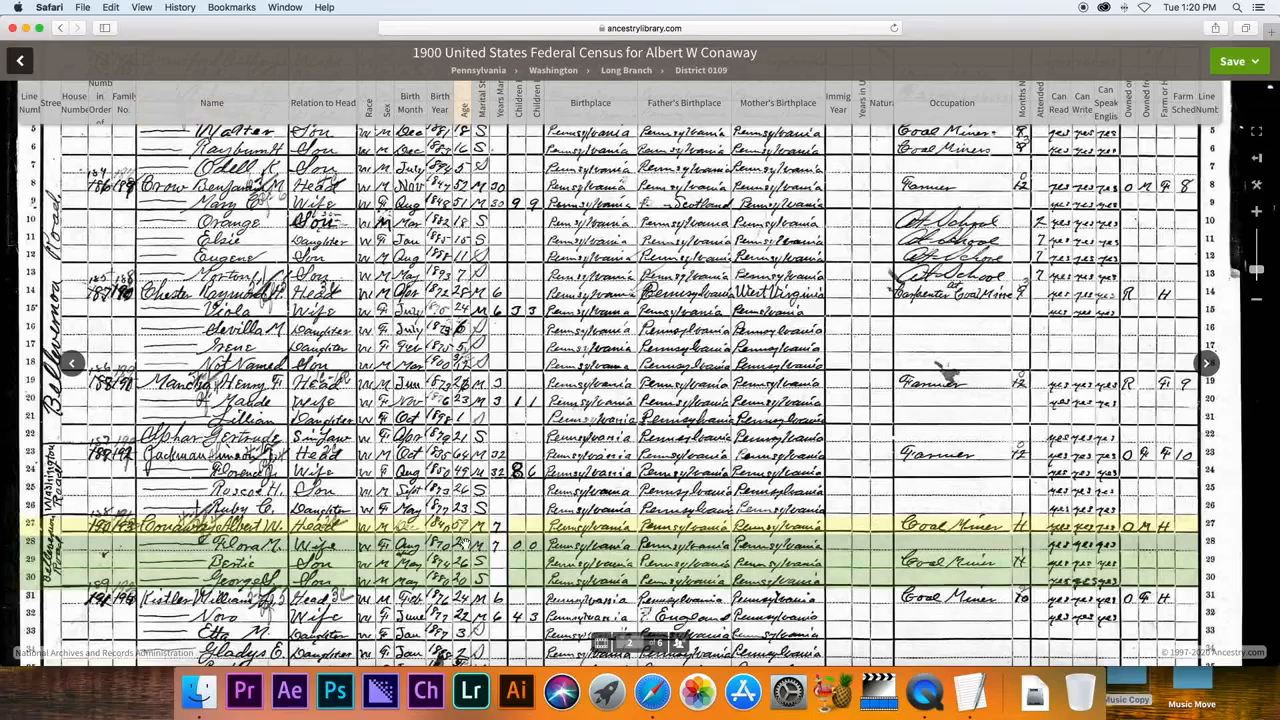
mouse_move(467, 540)
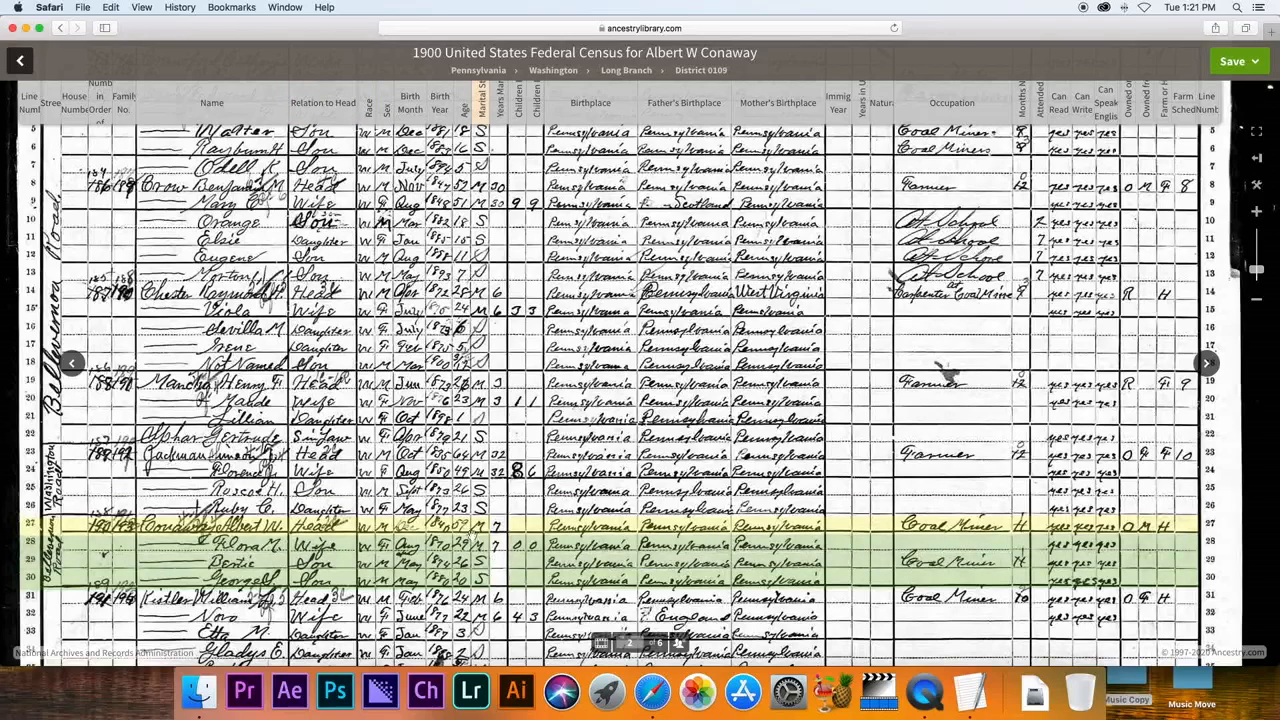
mouse_move(475, 526)
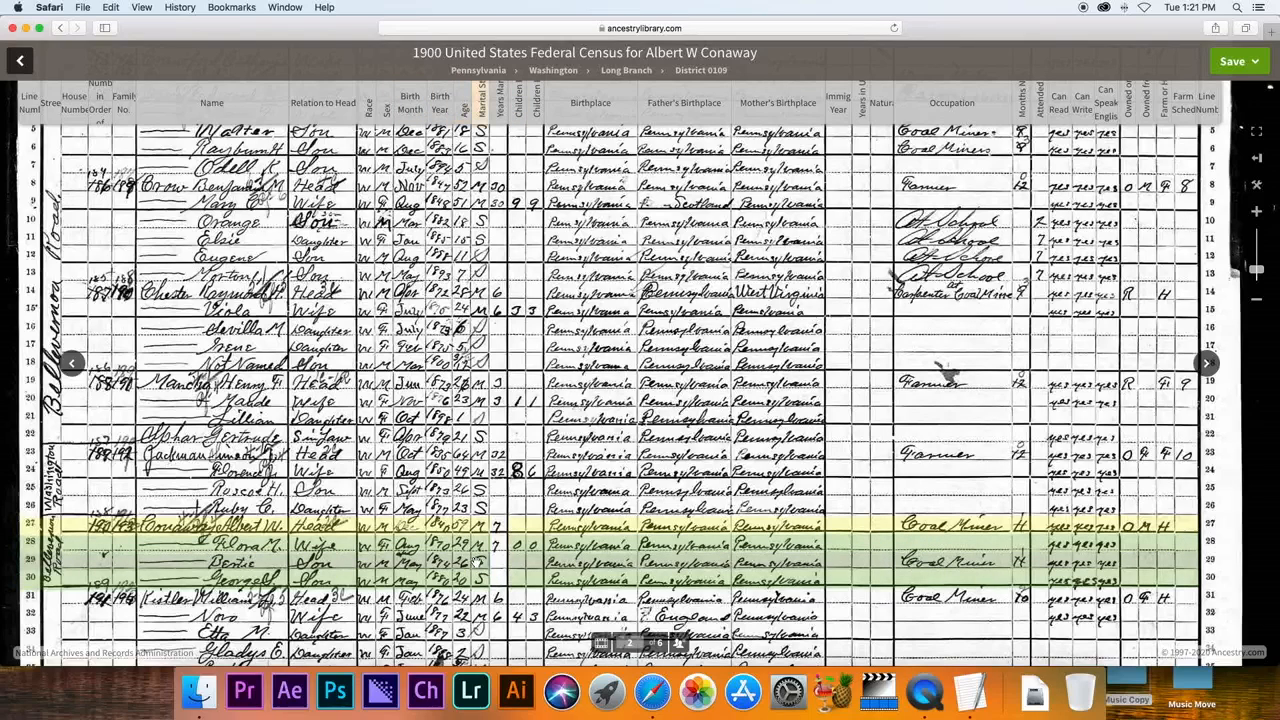
mouse_move(470, 564)
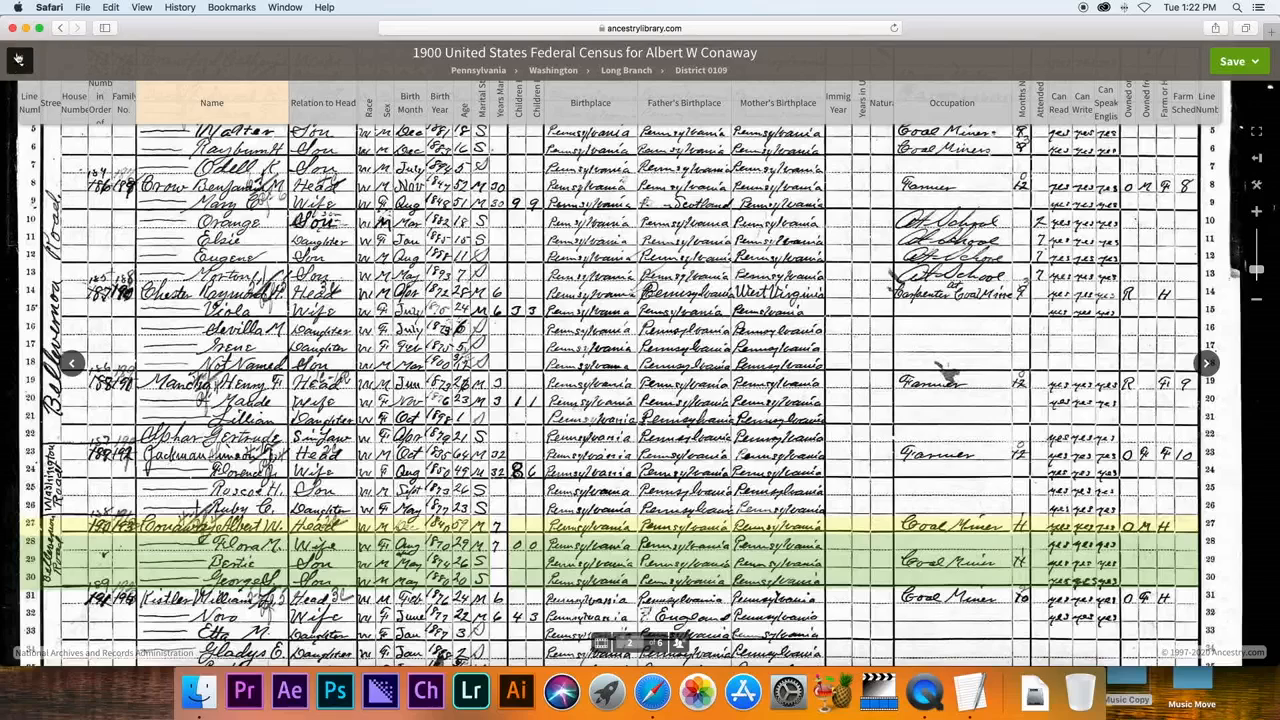
left_click(20, 62)
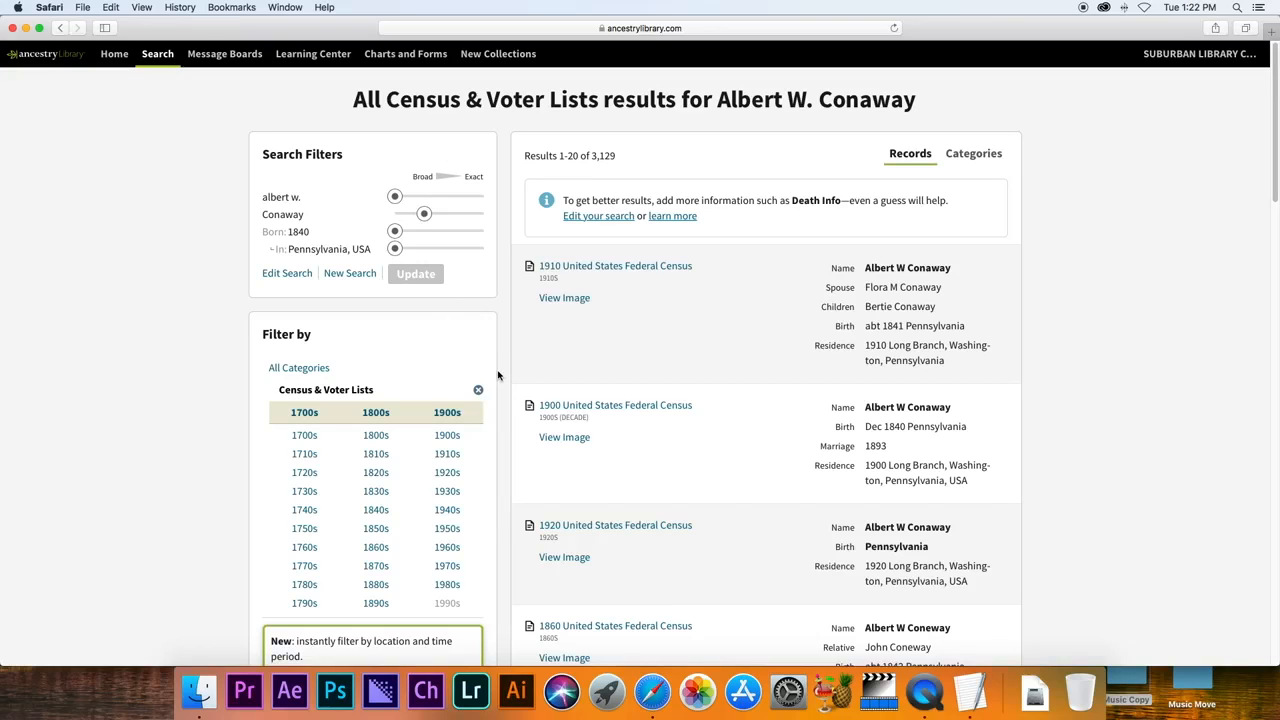
Open the 1920 census record, review the household, and view its Long Branch page image.
left_click(583, 528)
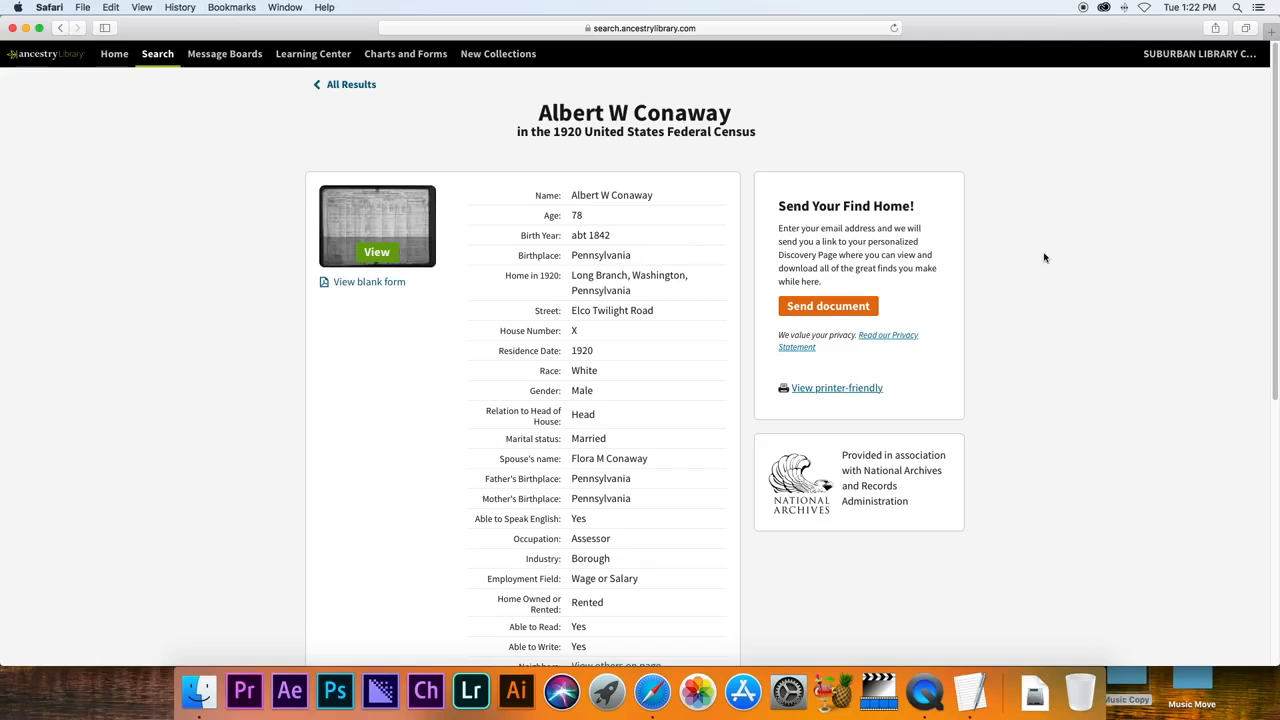
left_click_drag(1273, 302, 1277, 388)
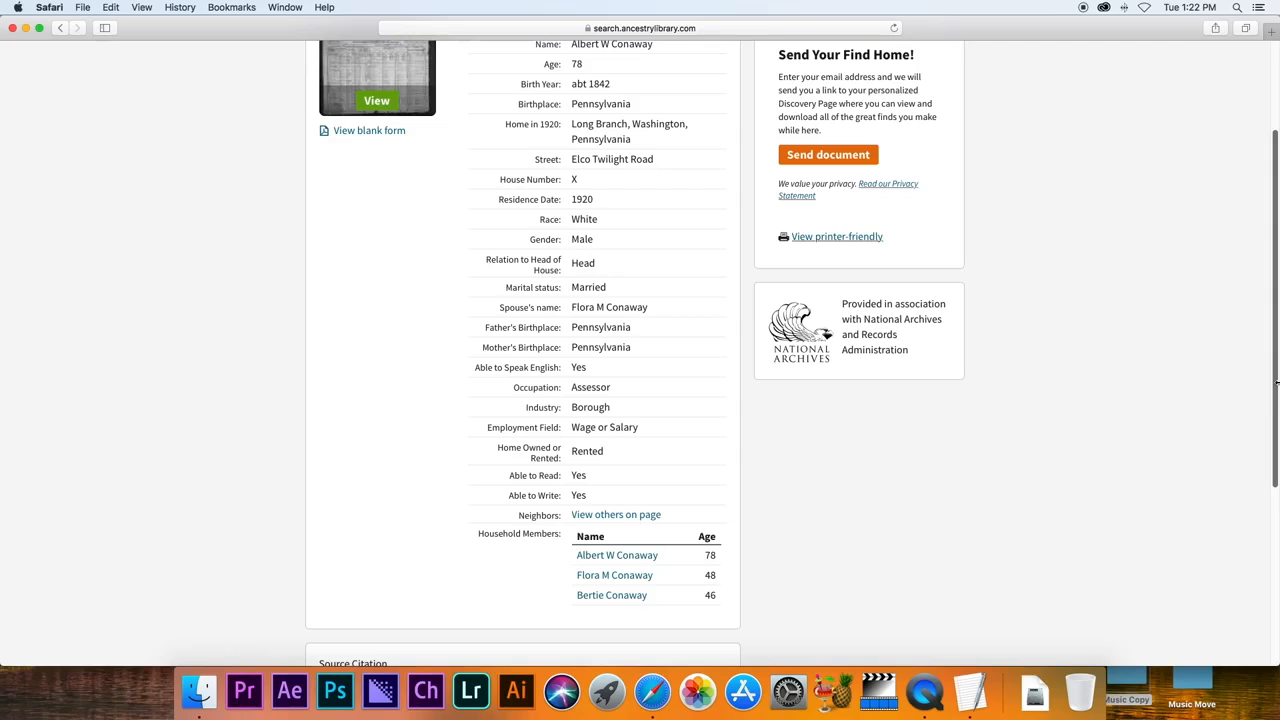
scroll(1173, 346, "down", 1)
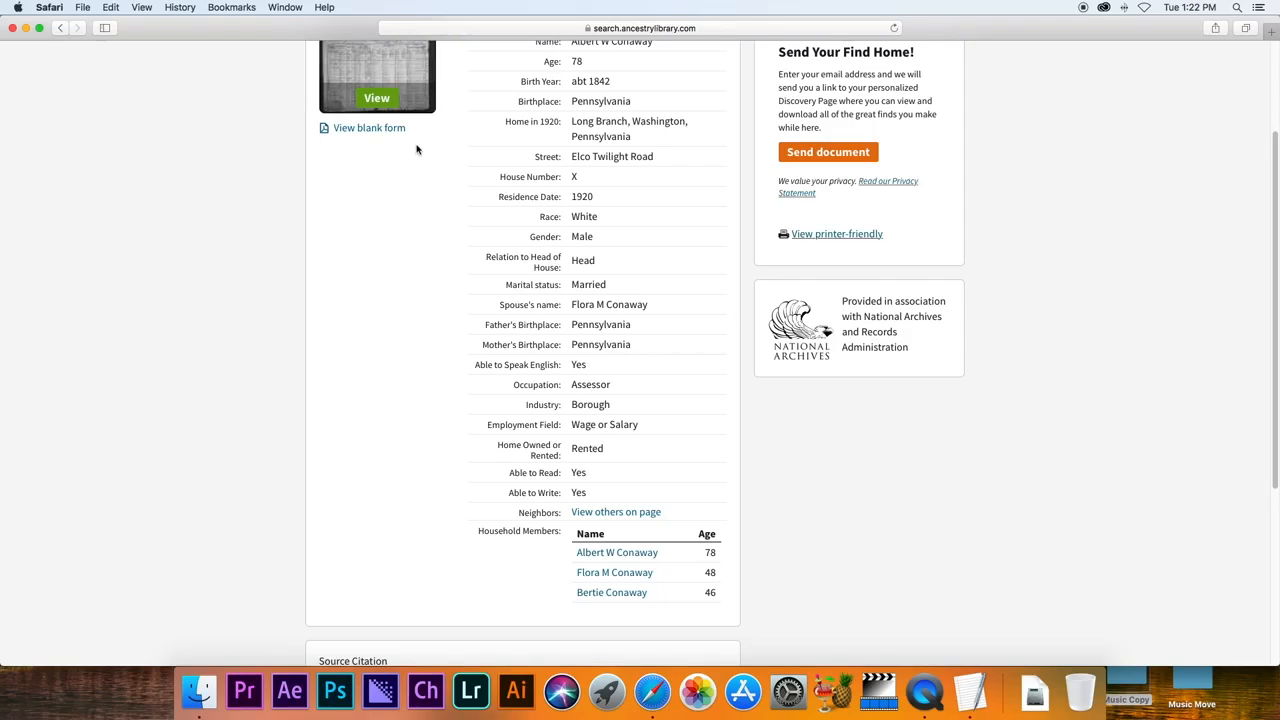
left_click(377, 100)
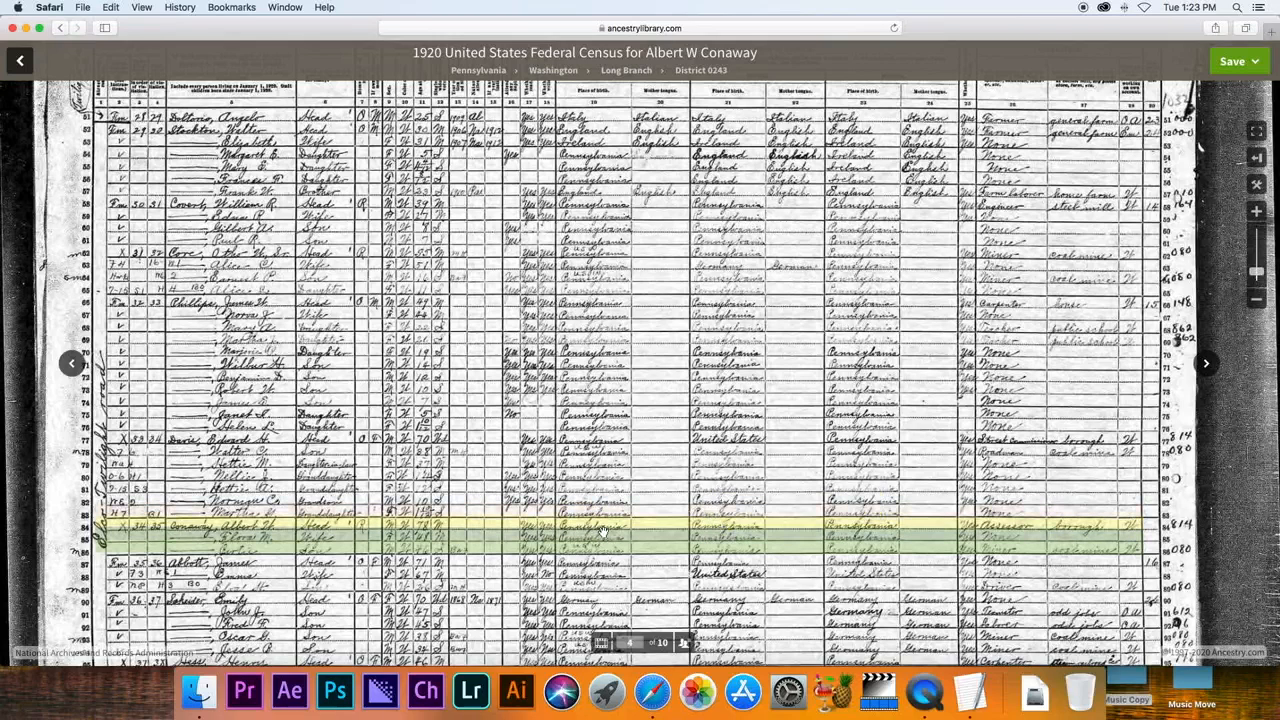
Review the highlighted Conaway rows on the census image, then return to the previous page.
mouse_move(599, 535)
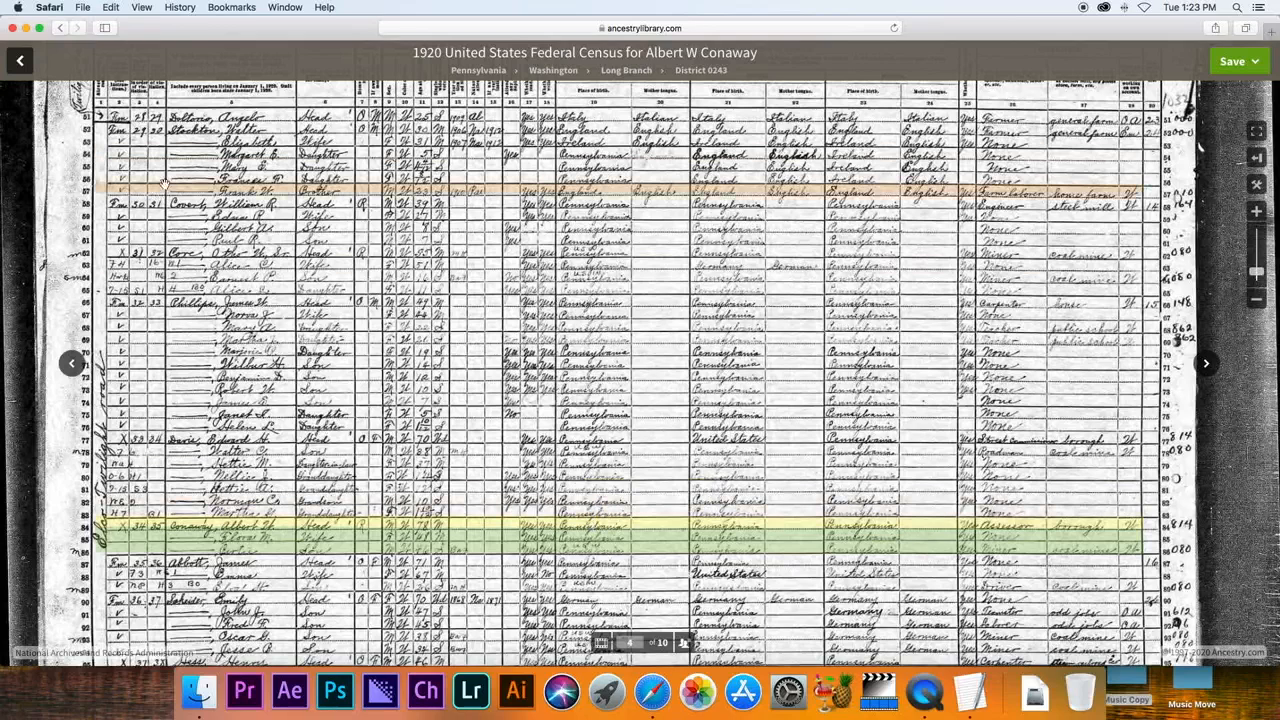
left_click(17, 64)
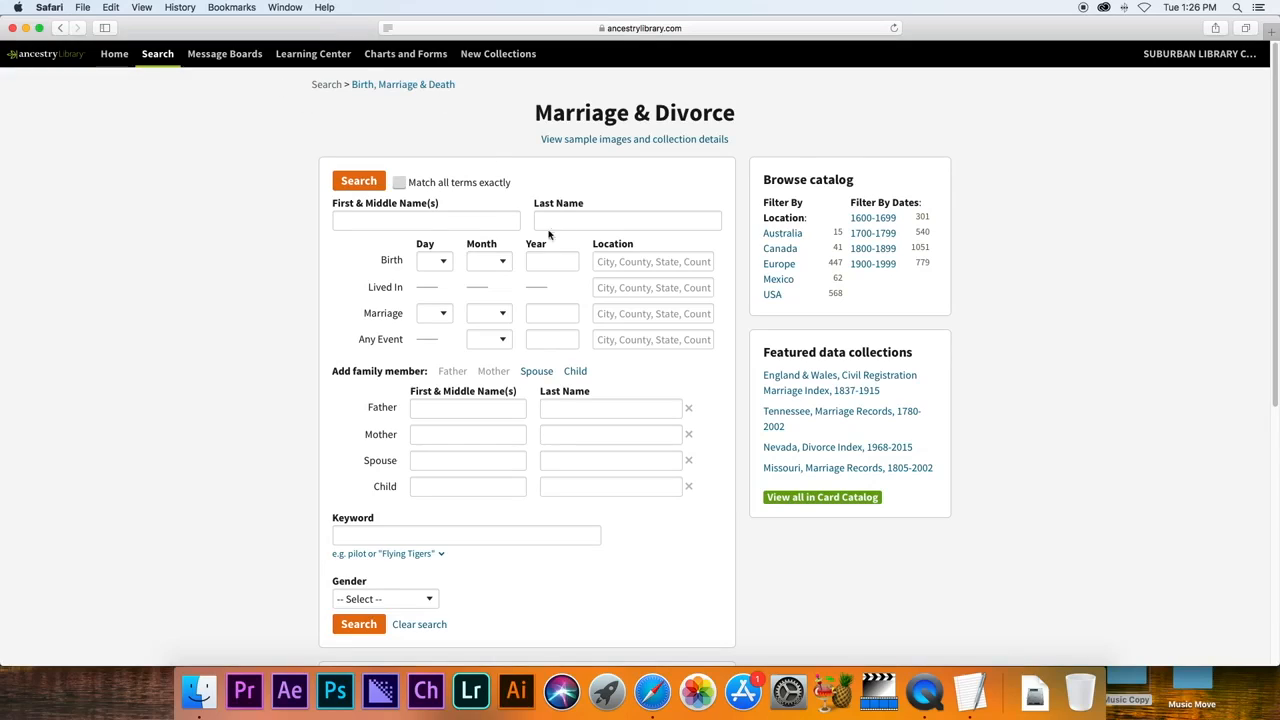
left_click(425, 221)
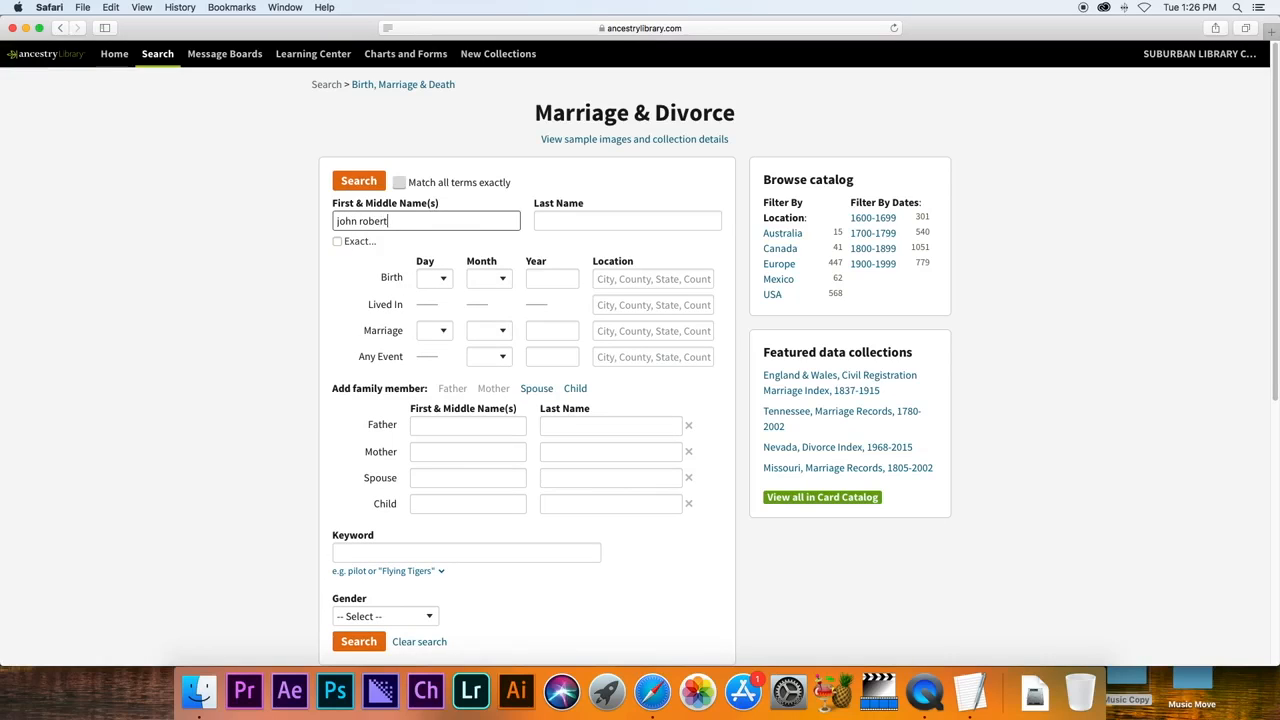
key("Tab")
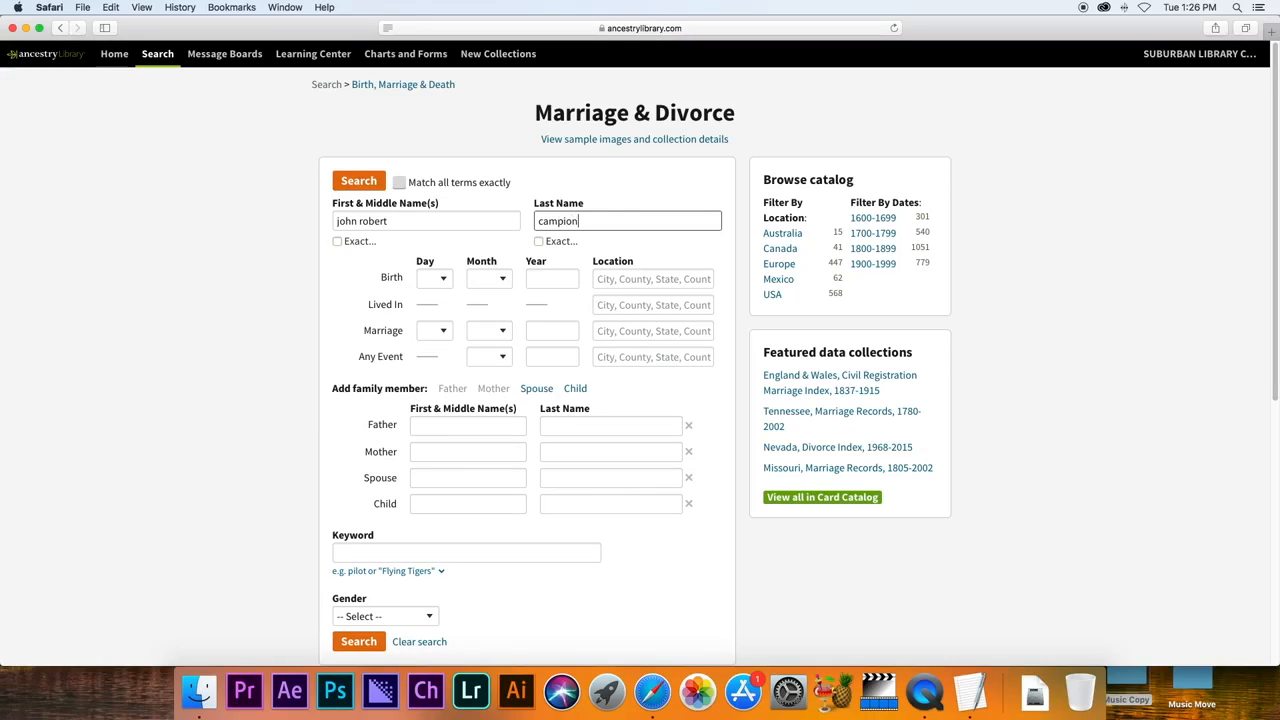
left_click(547, 276)
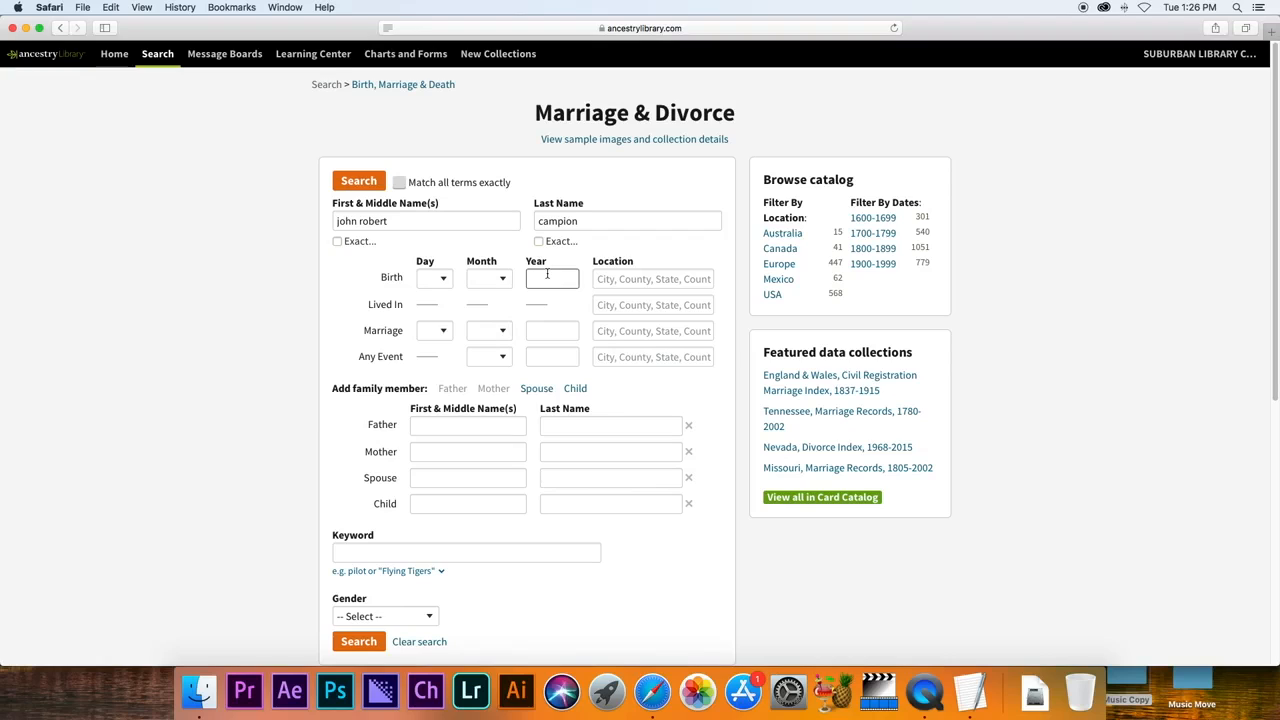
type("1916")
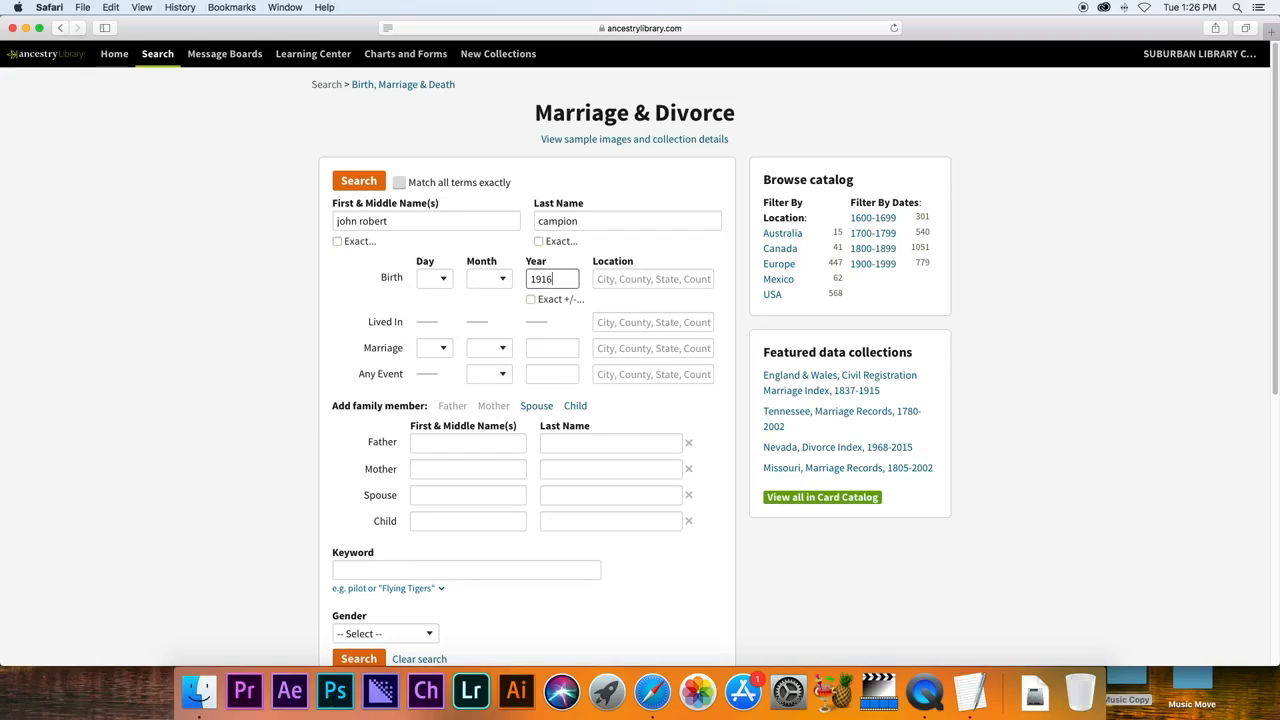
left_click(615, 281)
type("mi")
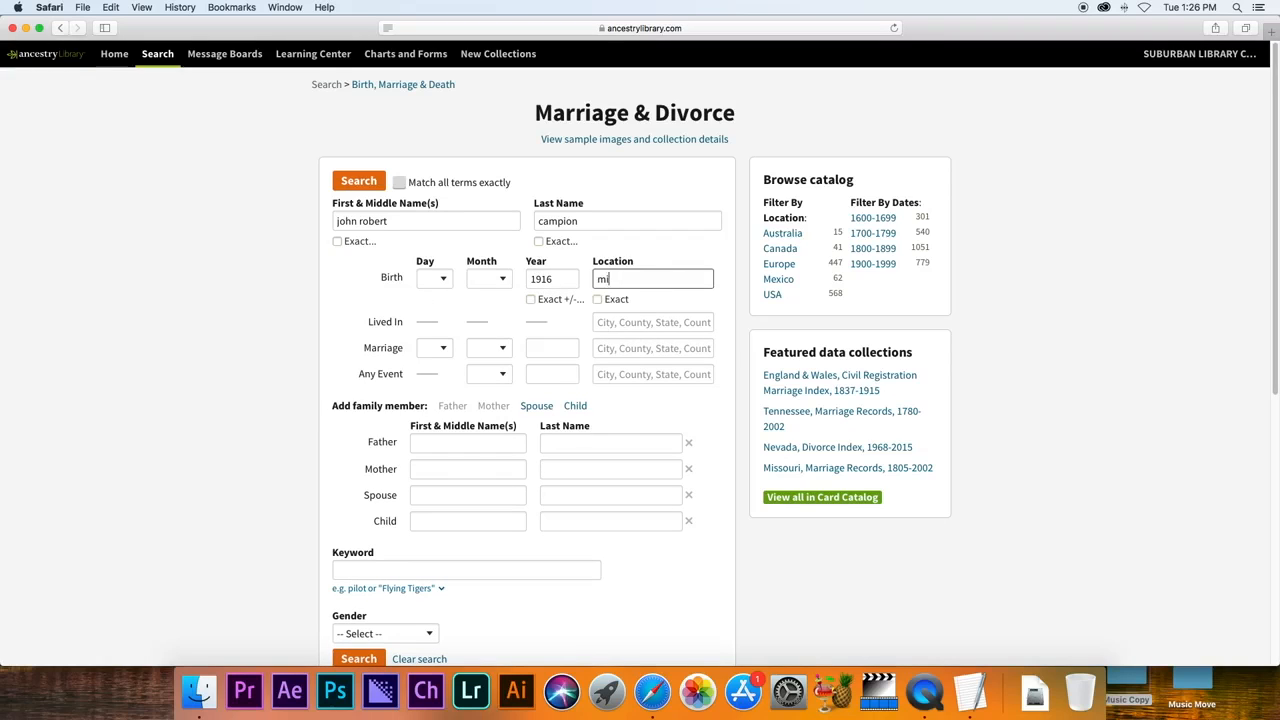
type("chigan")
key("Down")
key("Return")
Add 'eva' as the spouse's first name and run the search.
left_click(466, 497)
type("eva")
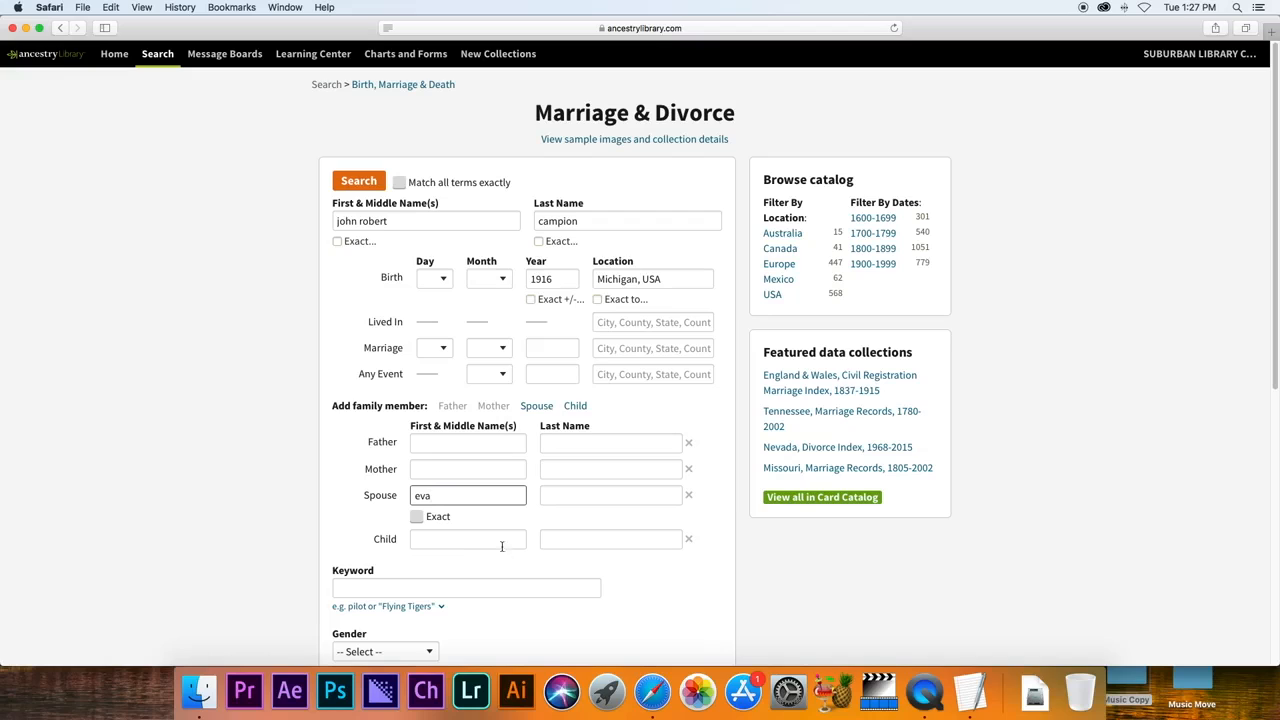
left_click(348, 180)
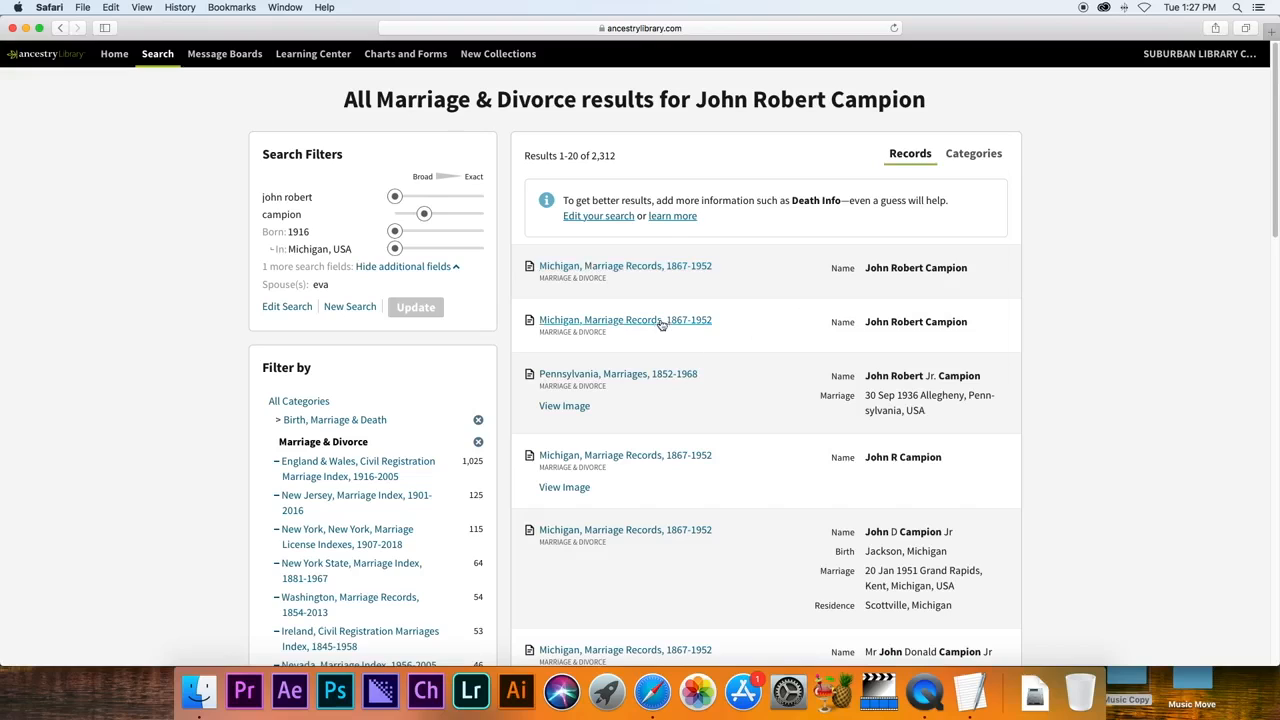
mouse_move(591, 325)
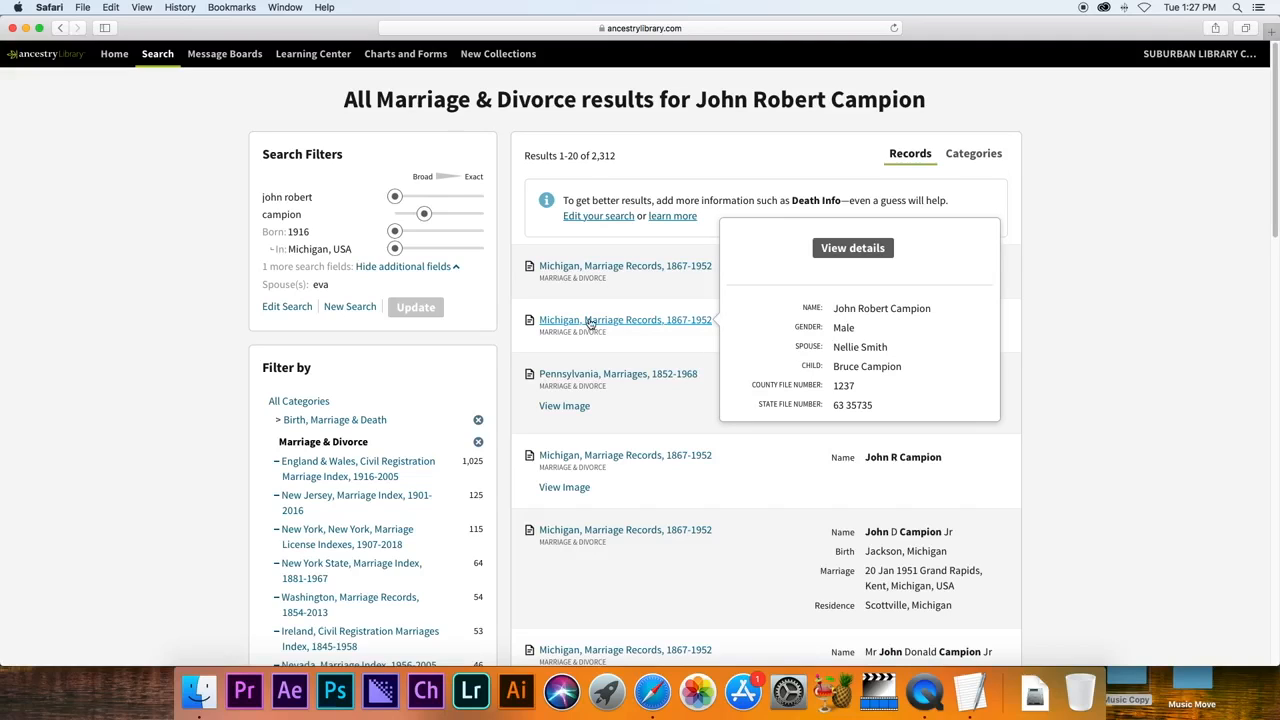
mouse_move(620, 377)
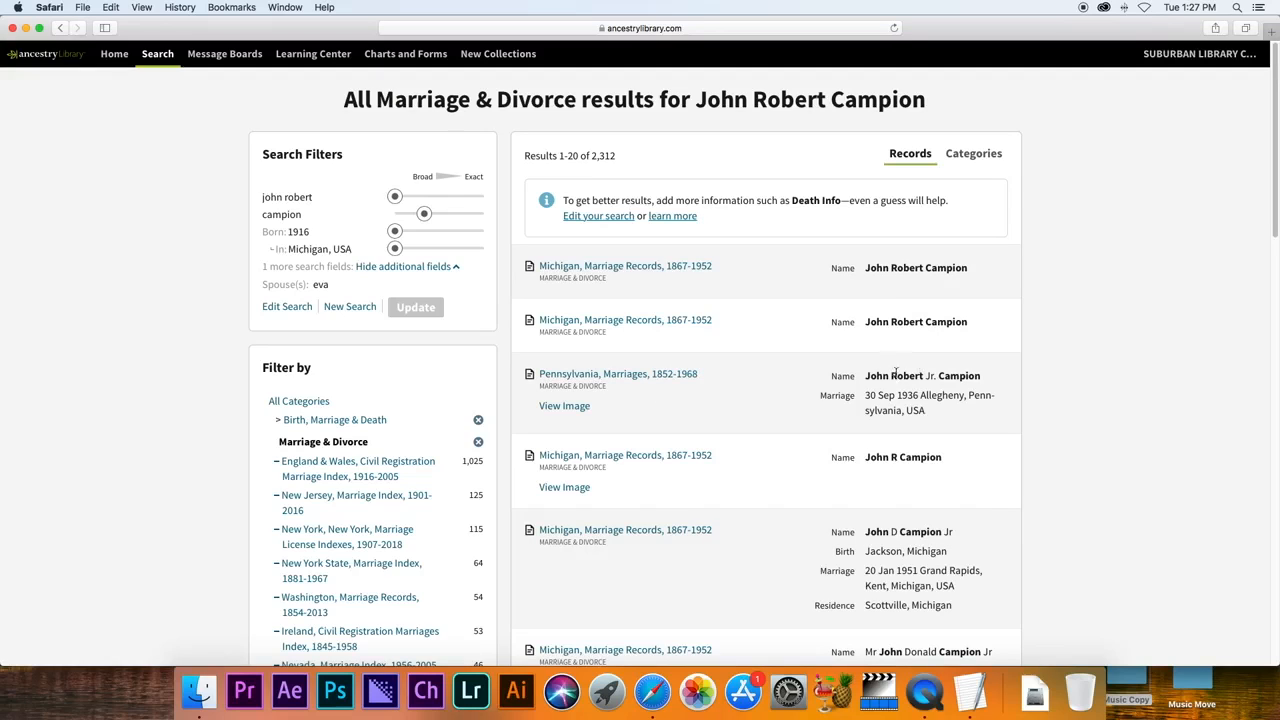
left_click(630, 376)
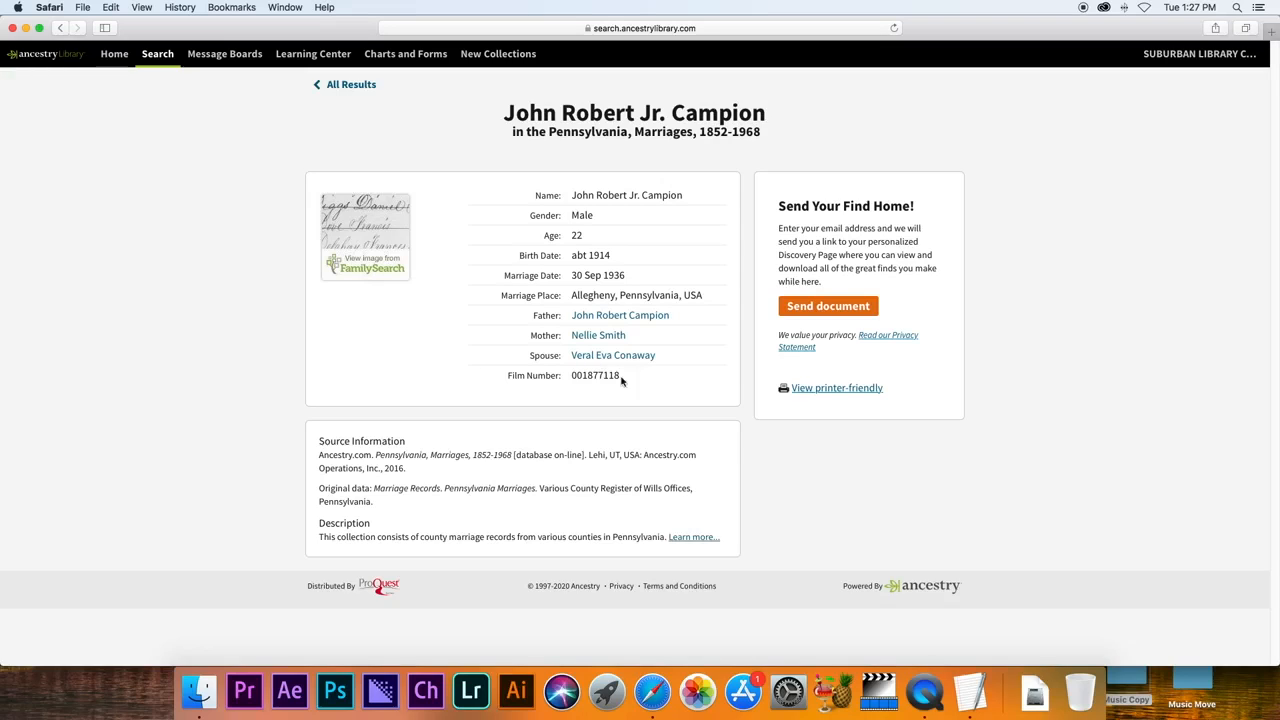
Open the FamilySearch image of the 1936 marriage license from the record page.
left_click(394, 273)
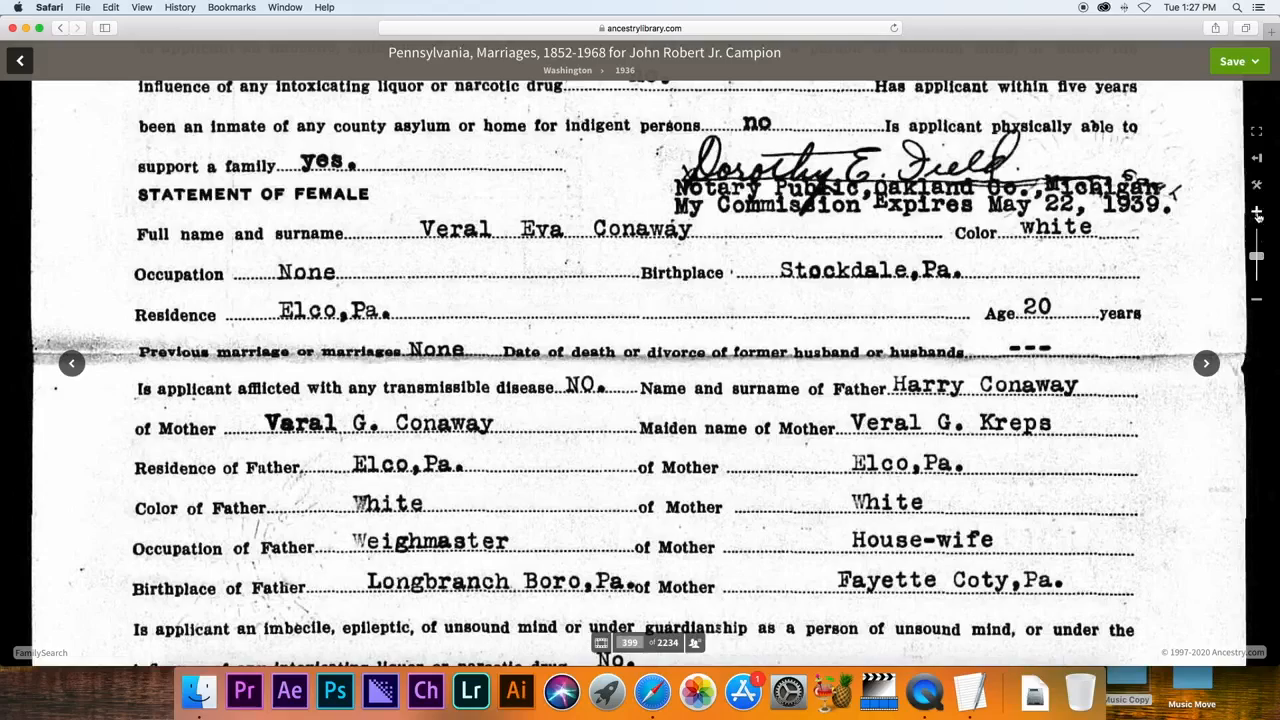
Zoom and reposition the license image to show both applicants' statements from the top.
left_click(1260, 300)
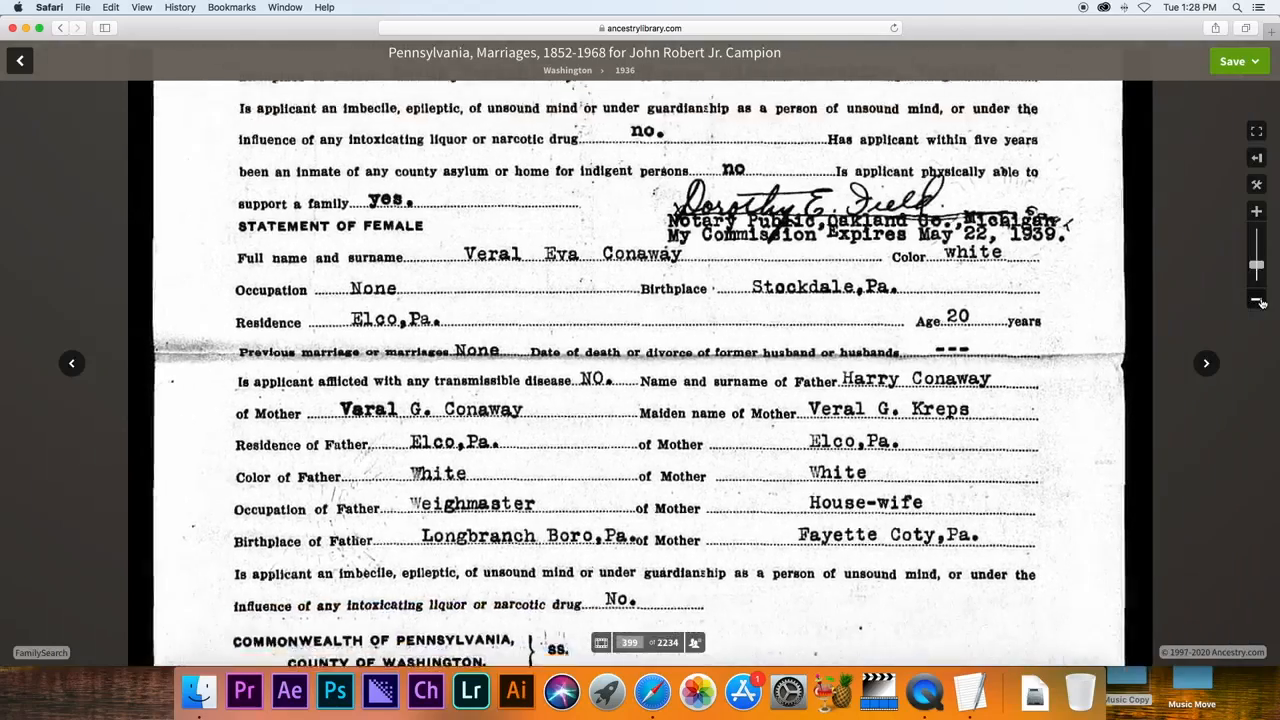
left_click(1260, 300)
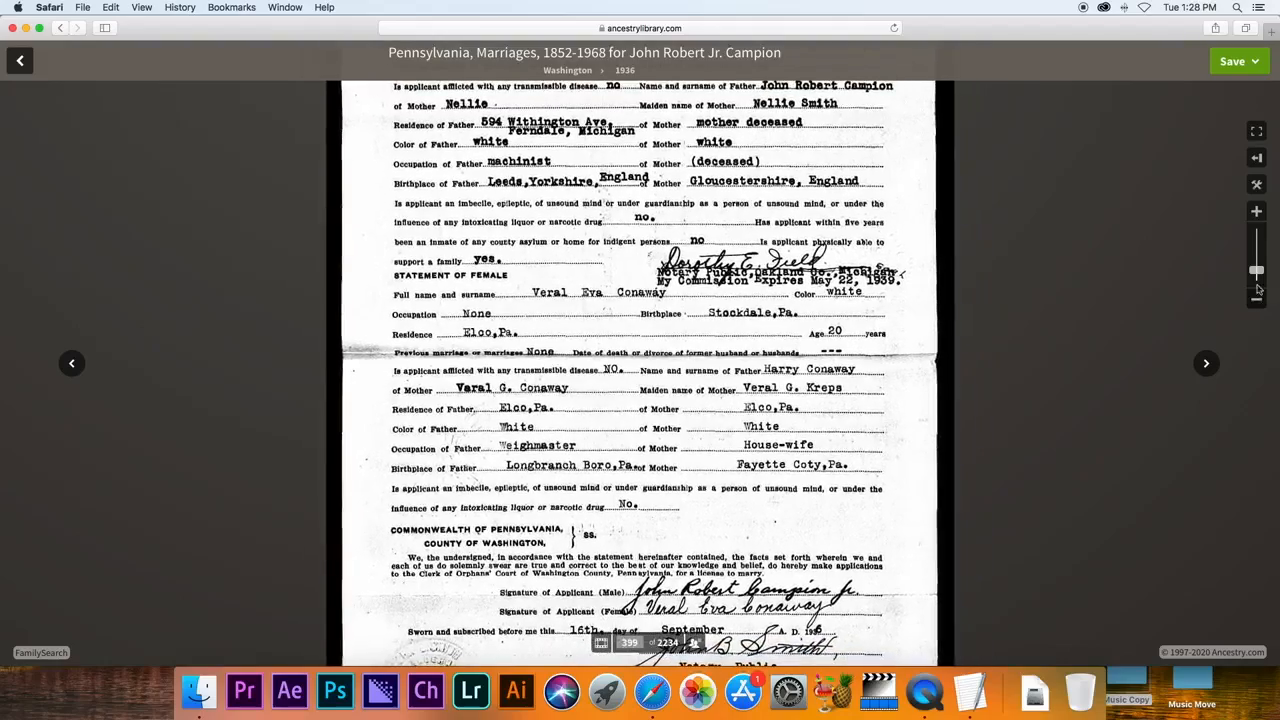
left_click(1257, 213)
scroll(1030, 270, "down", 2)
left_click_drag(714, 178, 714, 368)
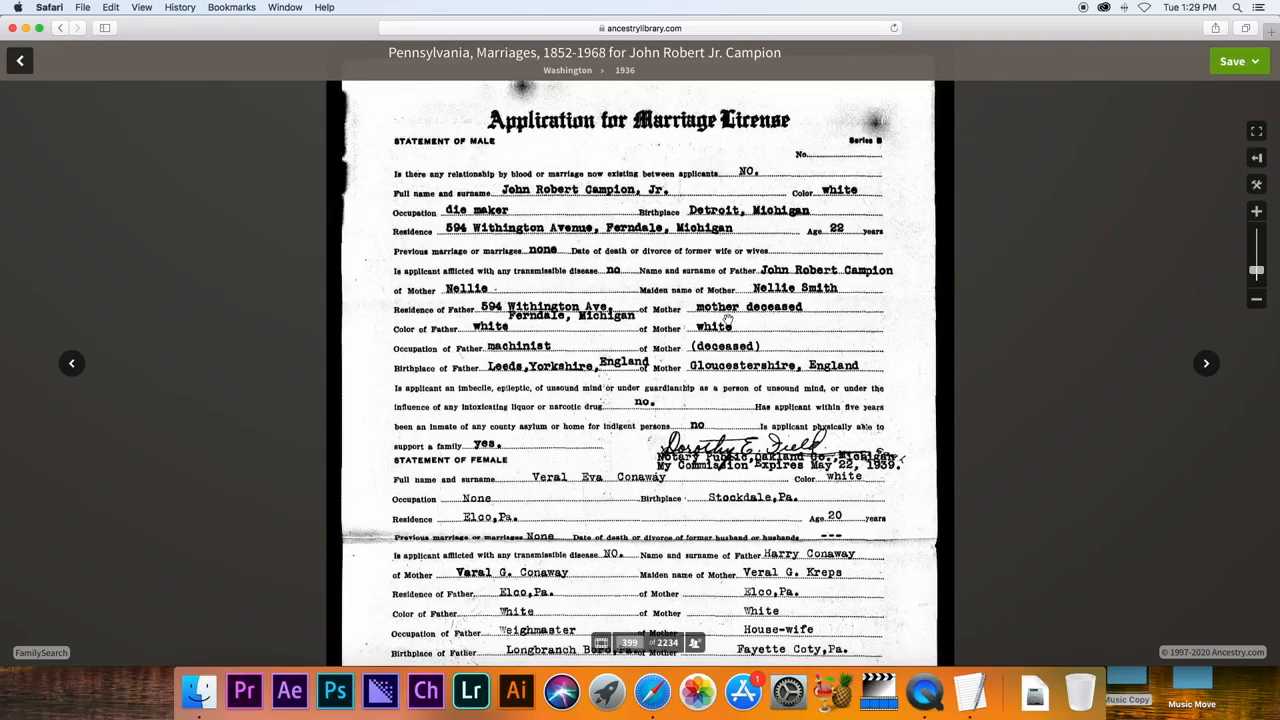
scroll(762, 409, "down", 5)
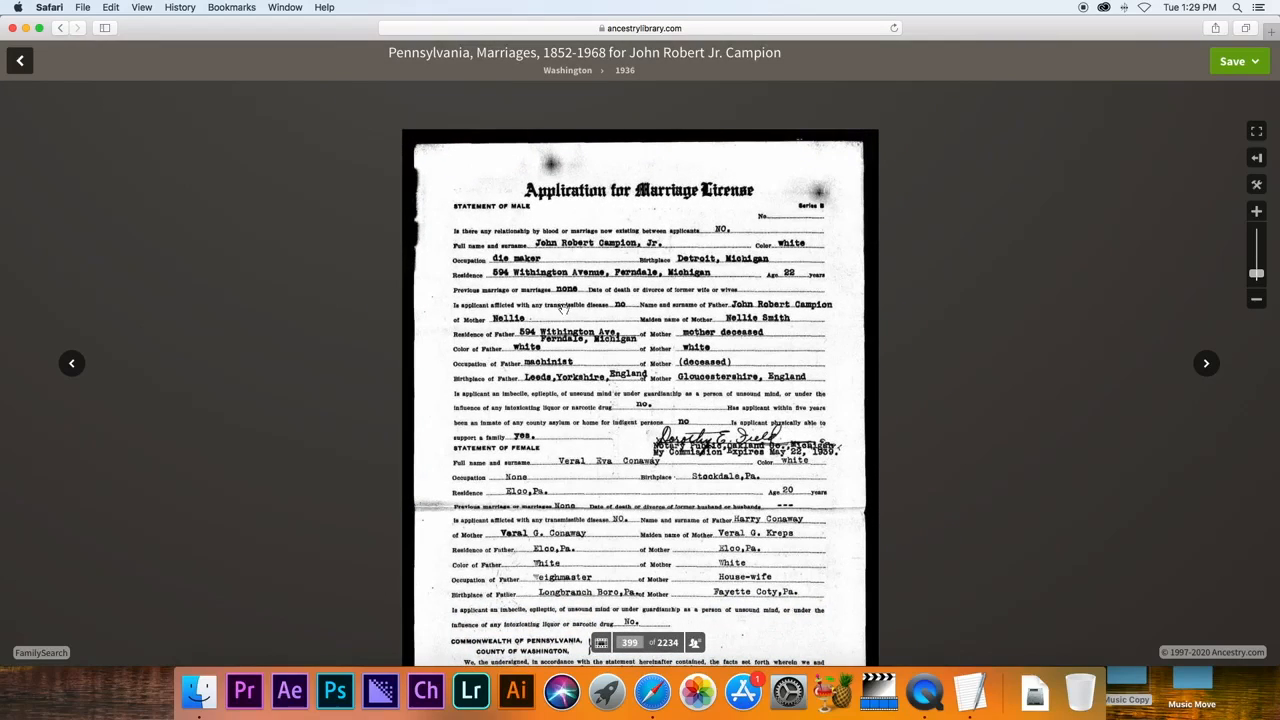
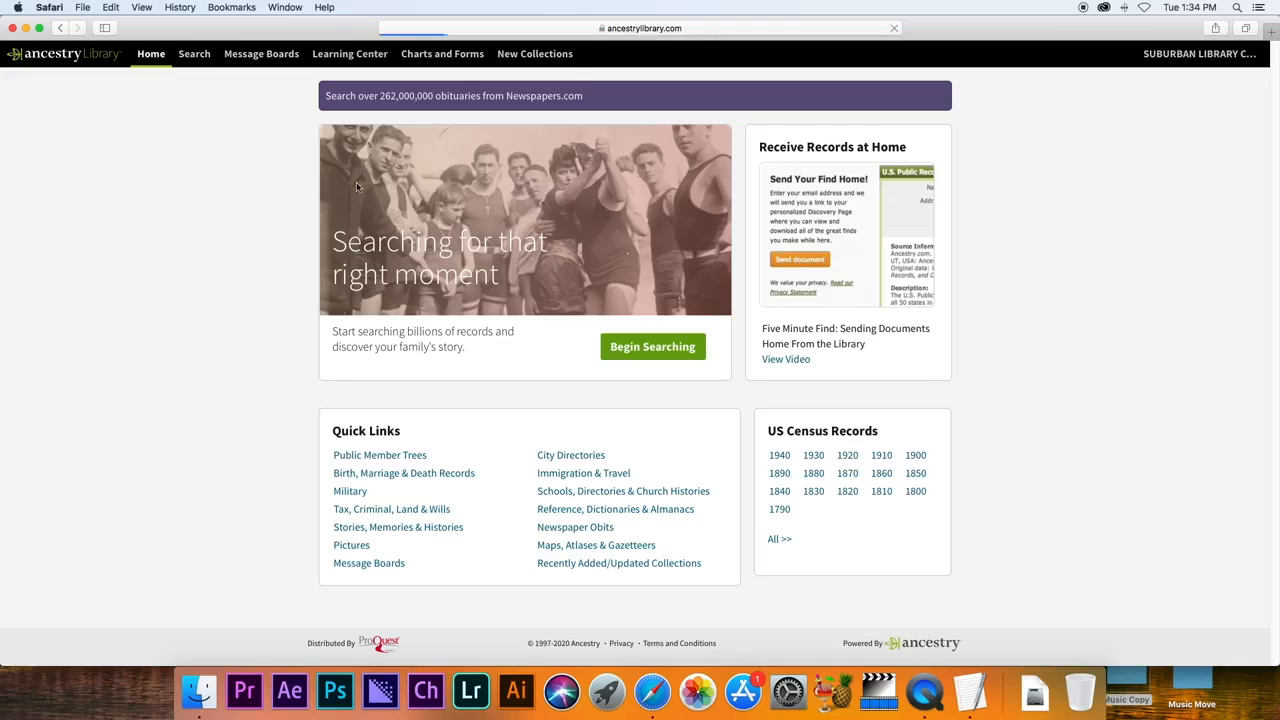
Open the Military records search form and enter the man's first, middle and last names.
mouse_move(194, 54)
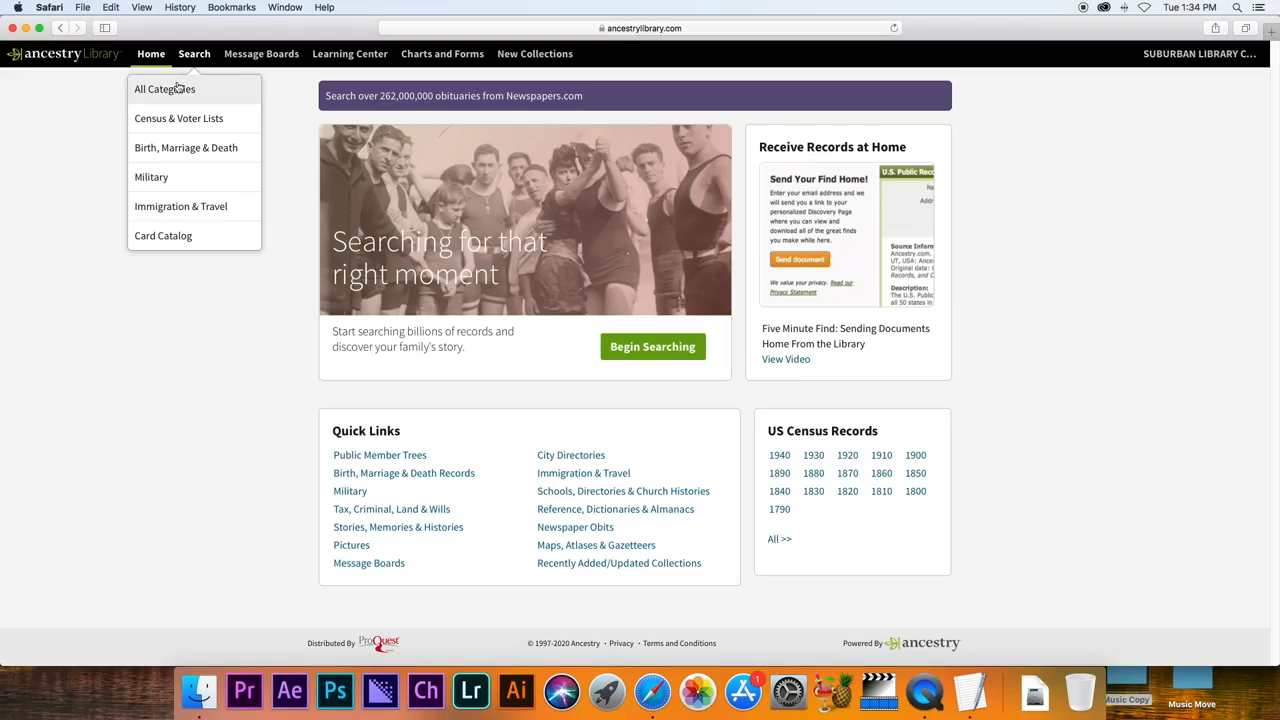
left_click(168, 185)
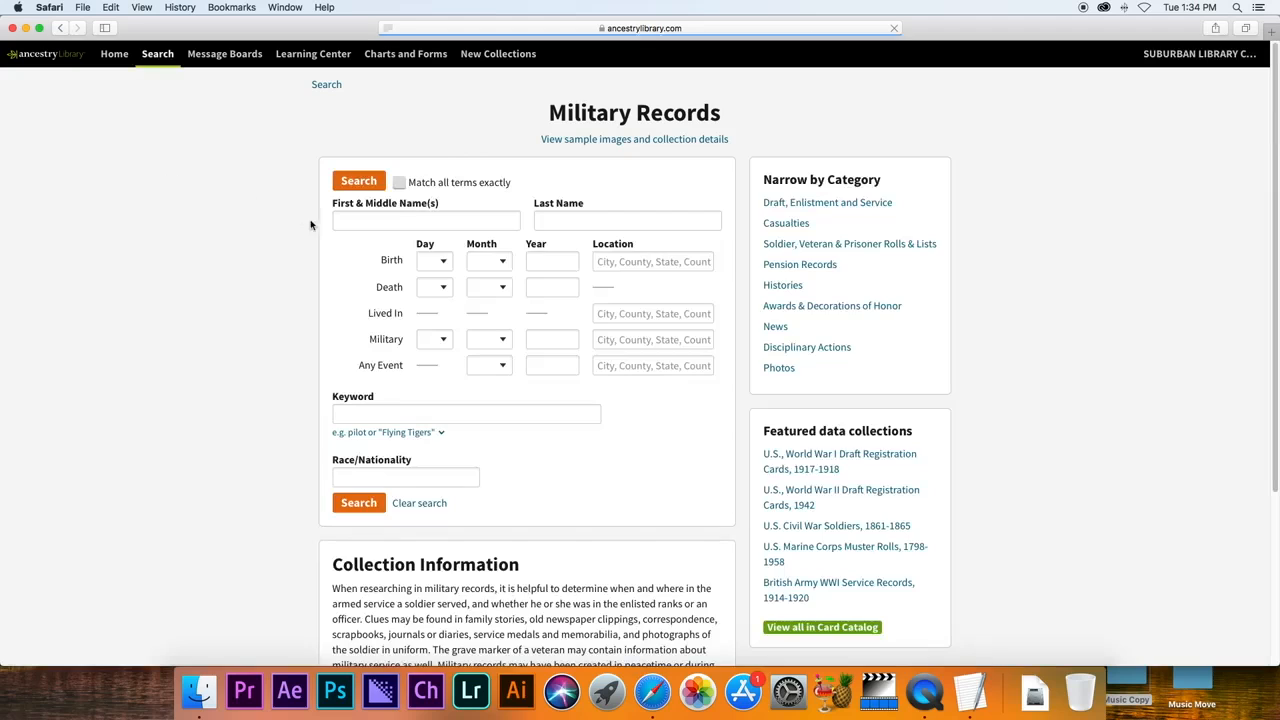
left_click(400, 222)
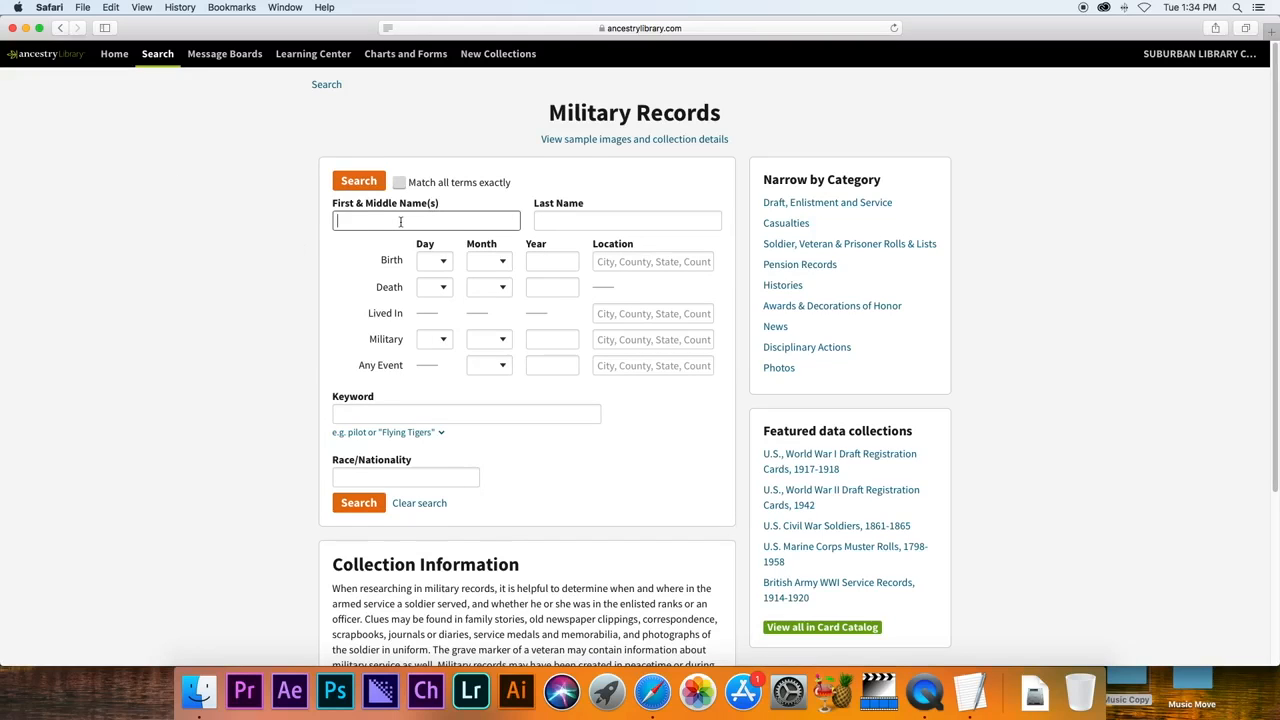
type("o")
key("BackSpace")
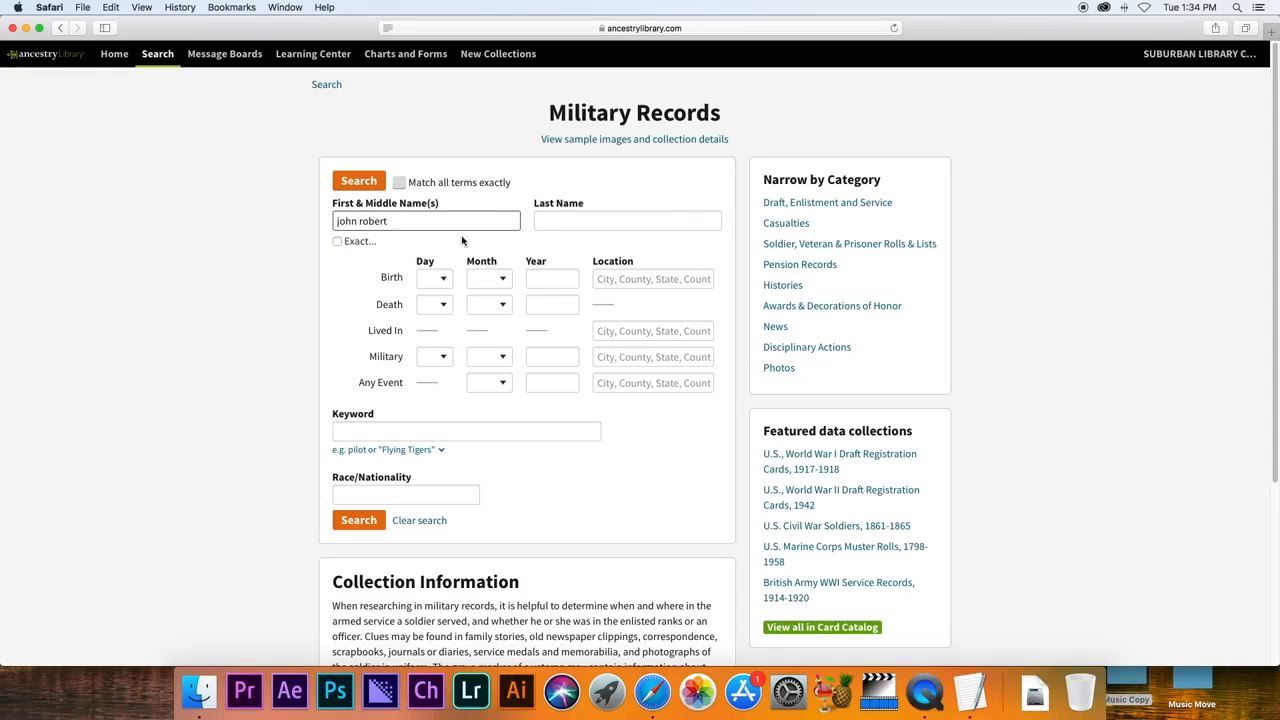
left_click(547, 220)
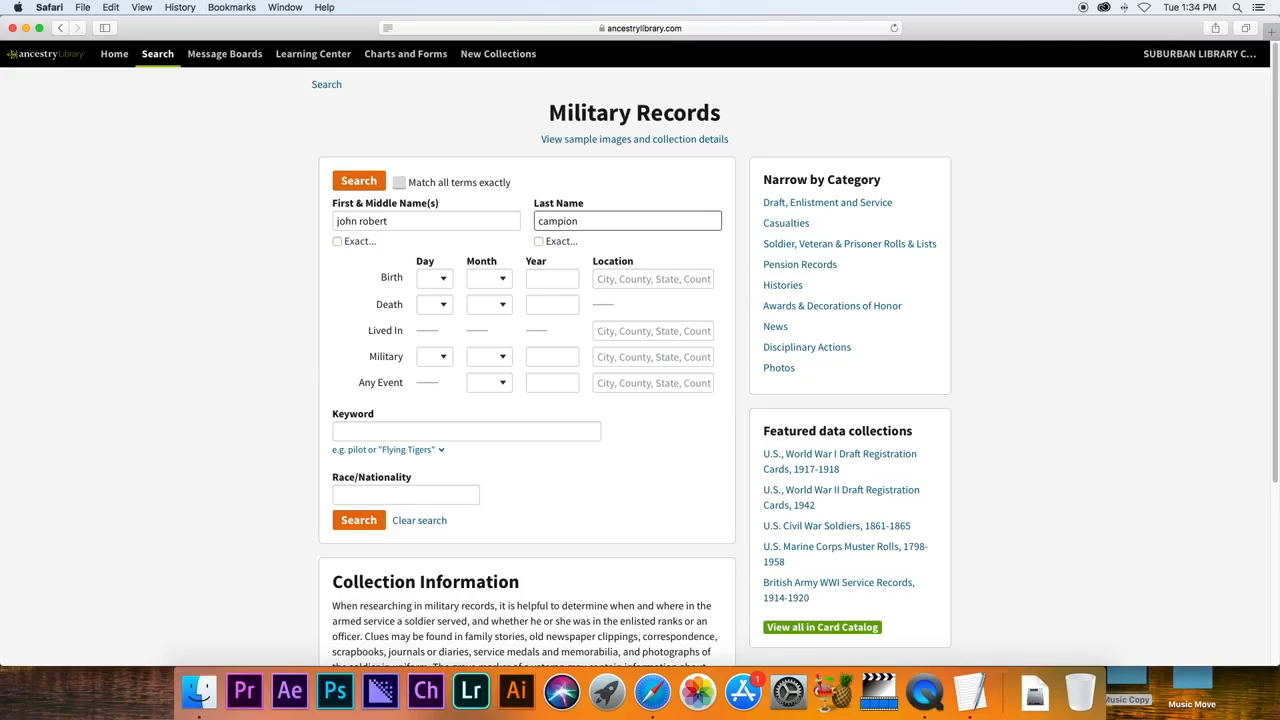
Add birth year 1916 and birth location Michigan, then run the military search.
left_click(566, 283)
type("1916")
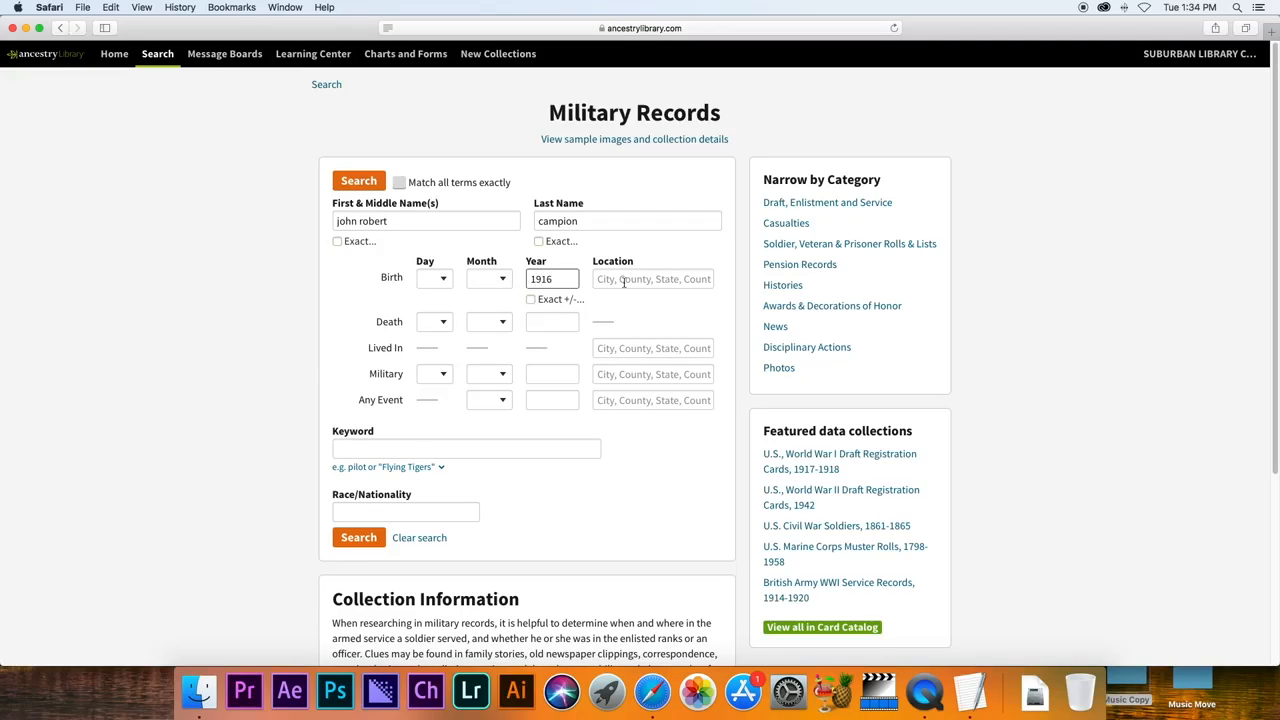
left_click(623, 283)
type("michigan")
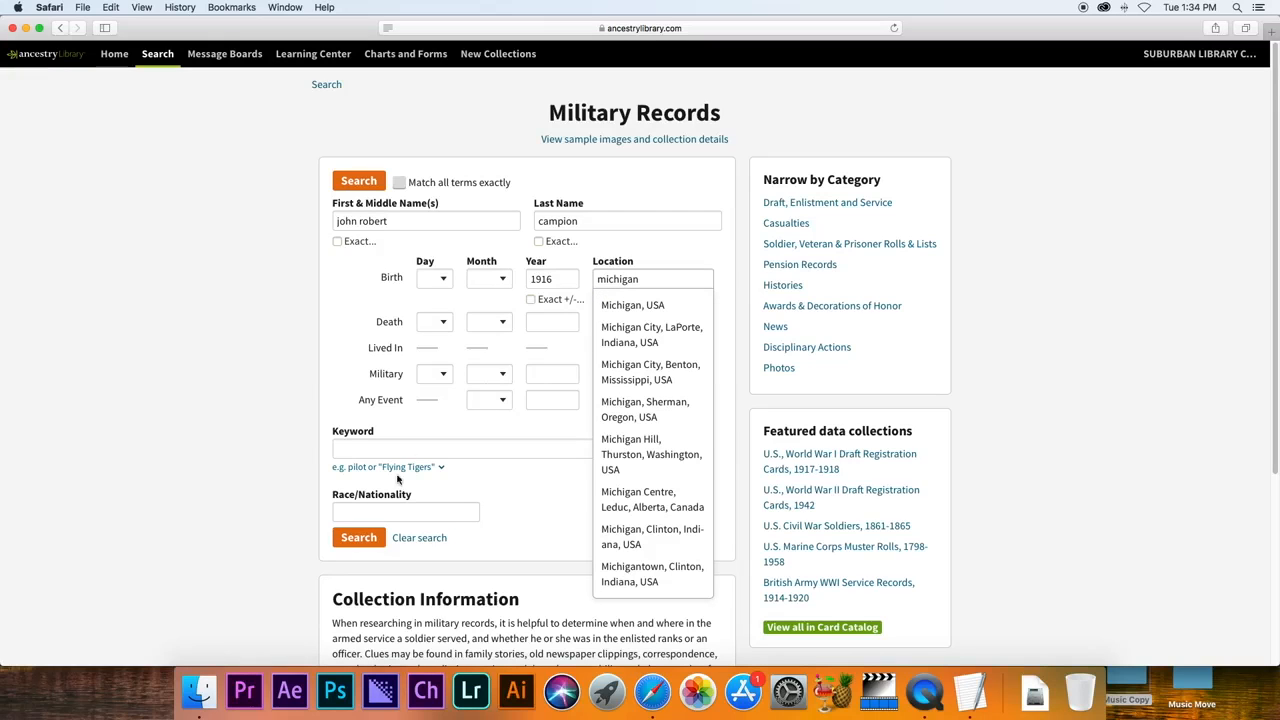
left_click(363, 538)
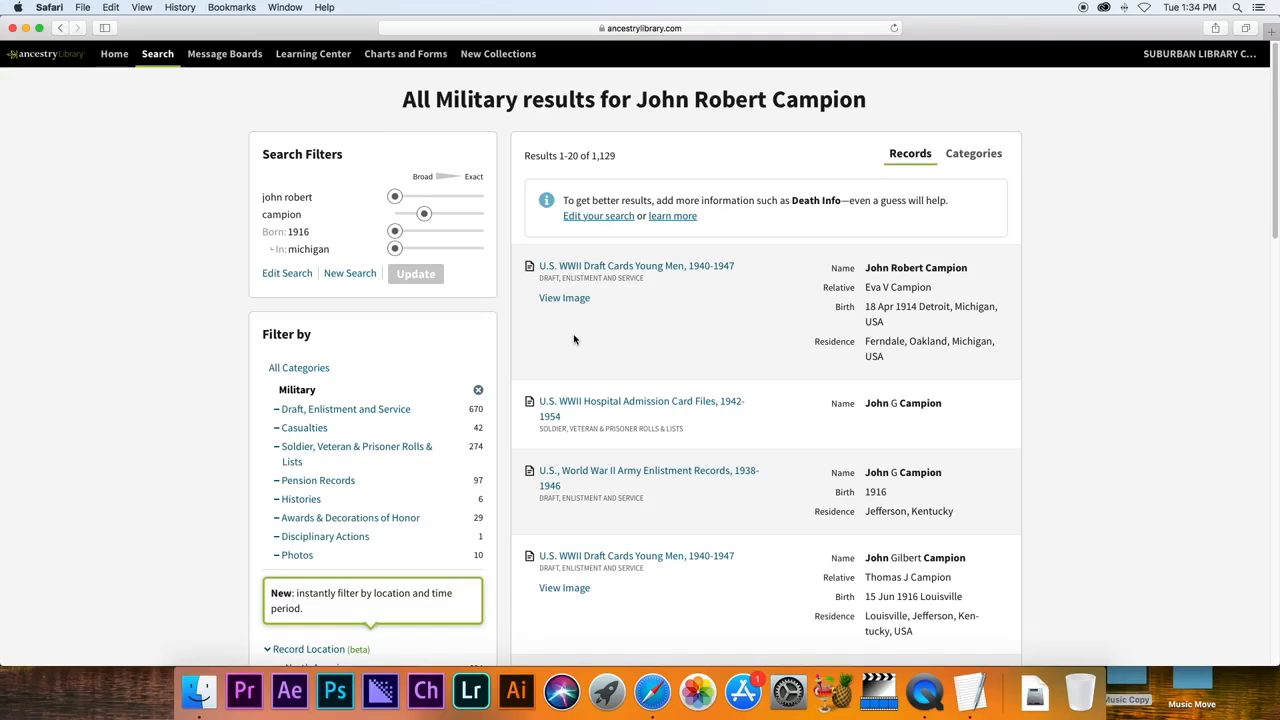
Open the first result's U.S. WWII Draft Cards Young Men, 1940-1947 record.
left_click(698, 266)
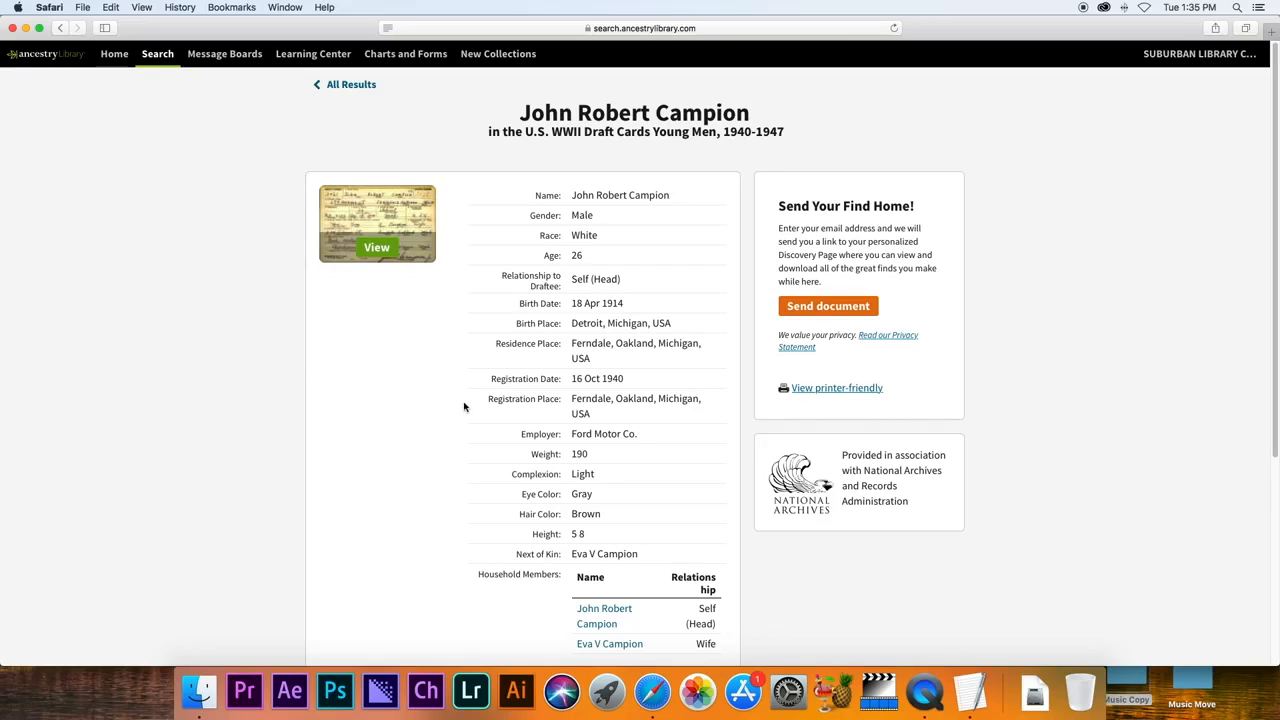
Look over the scanned WWII draft card image, then return to the 1,129 military results.
left_click(372, 249)
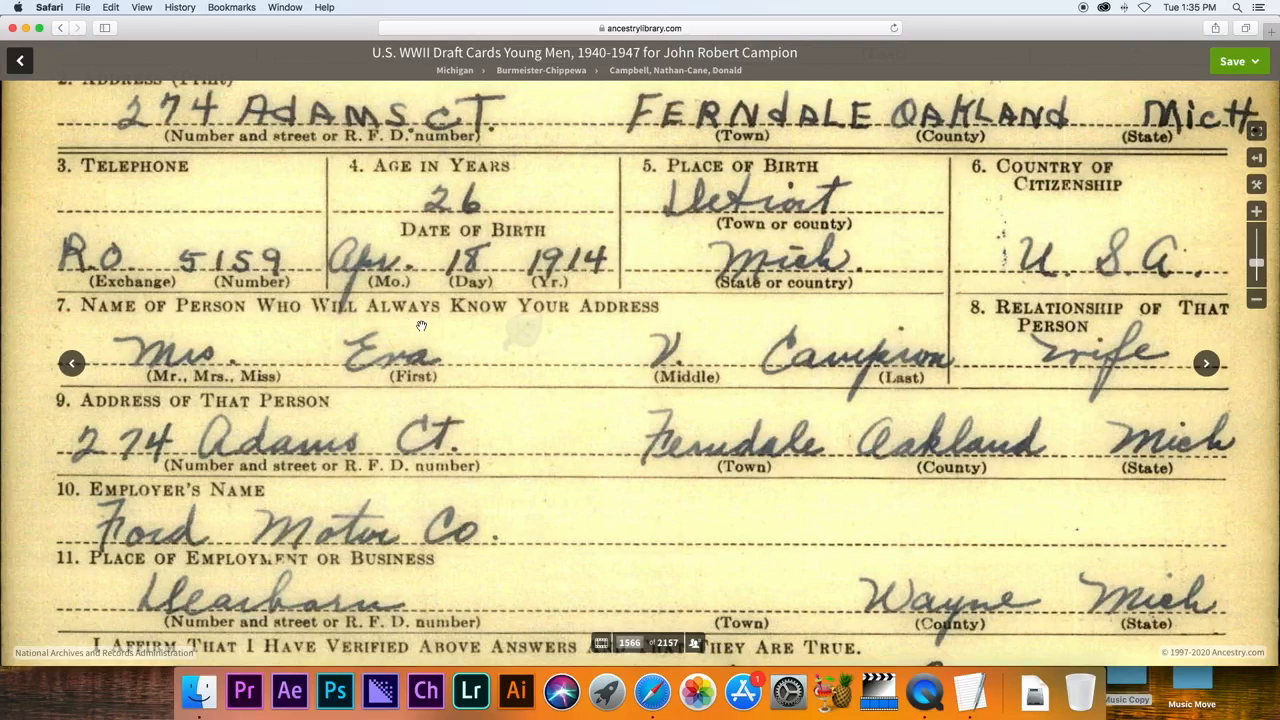
scroll(534, 425, "down", 5)
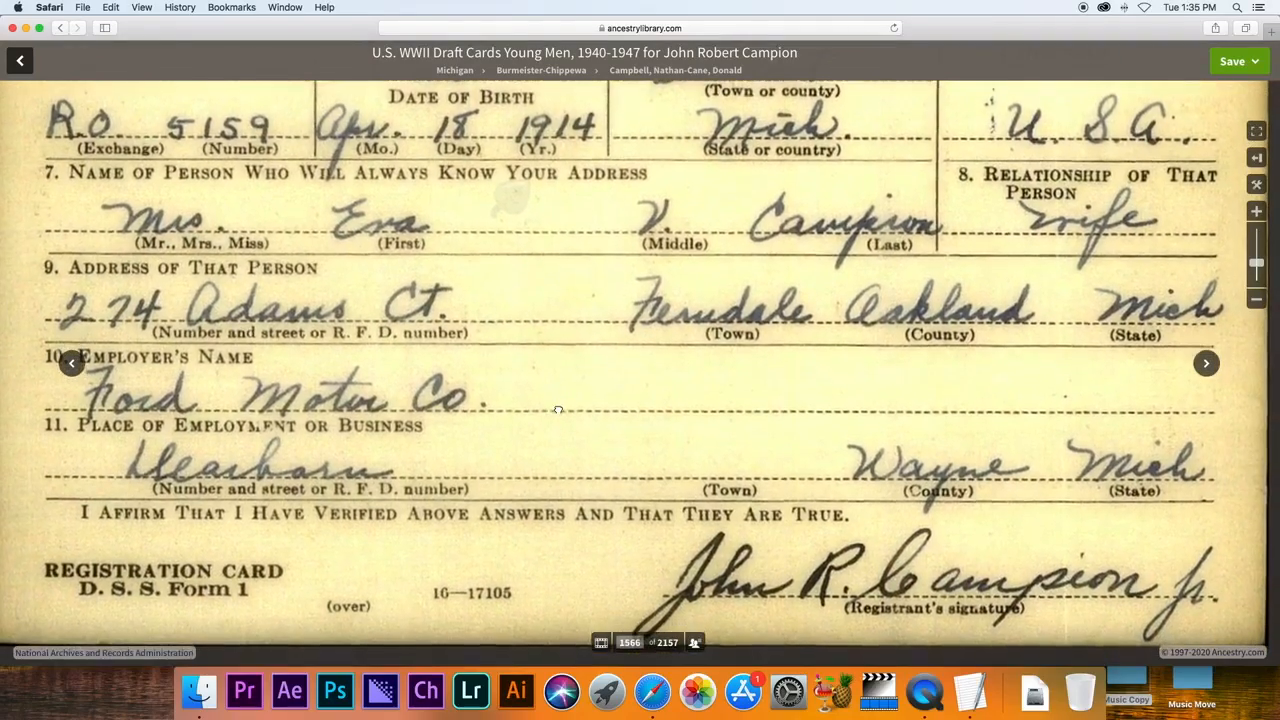
scroll(580, 448, "down", 3)
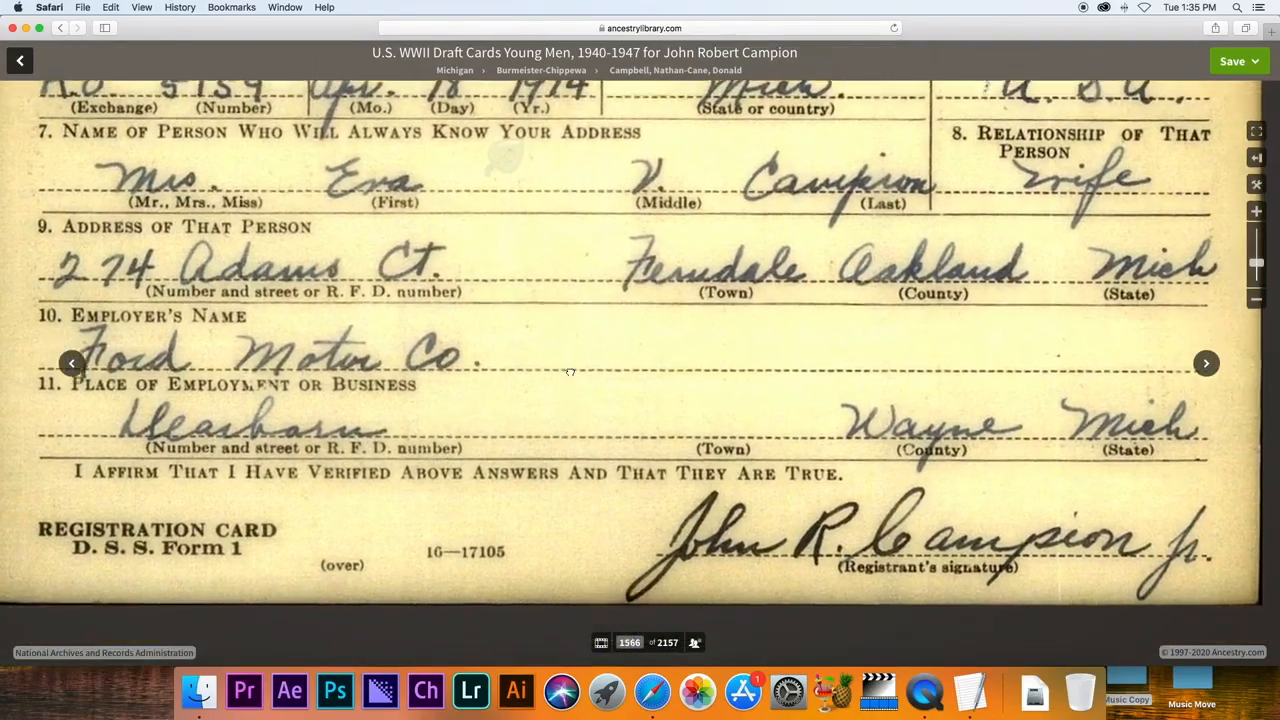
scroll(589, 459, "up", 3)
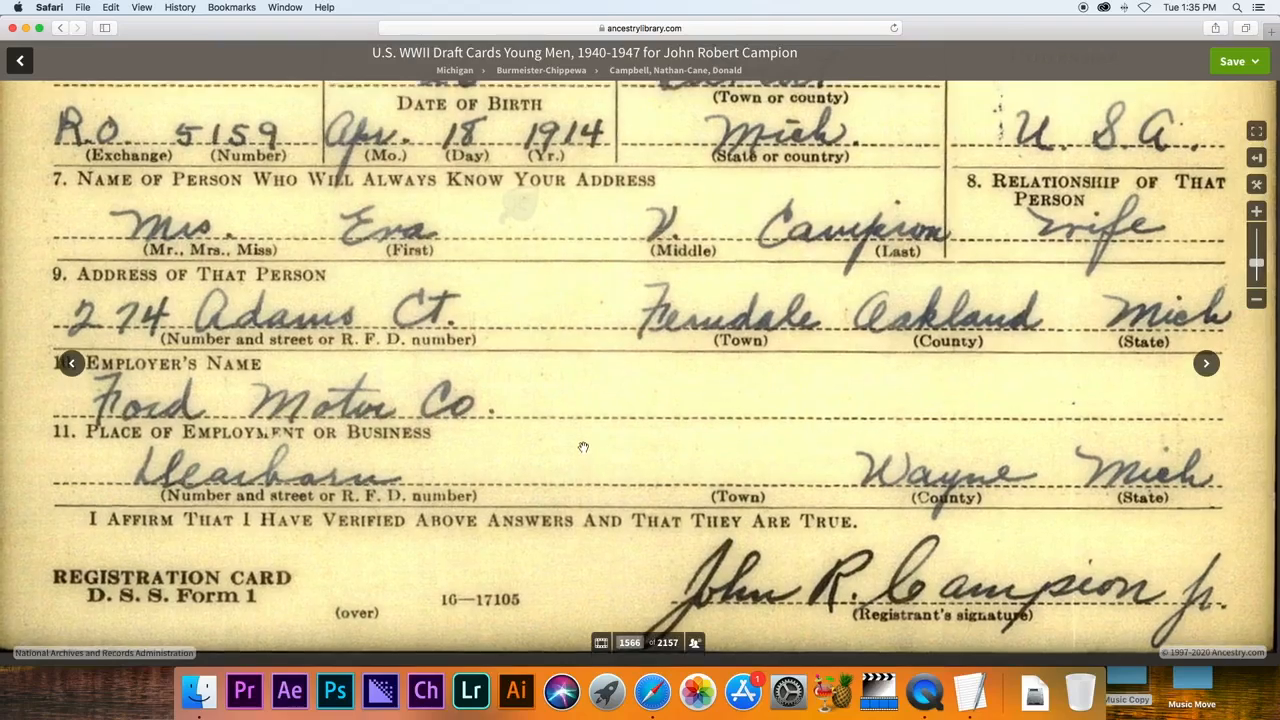
scroll(577, 384, "up", 3)
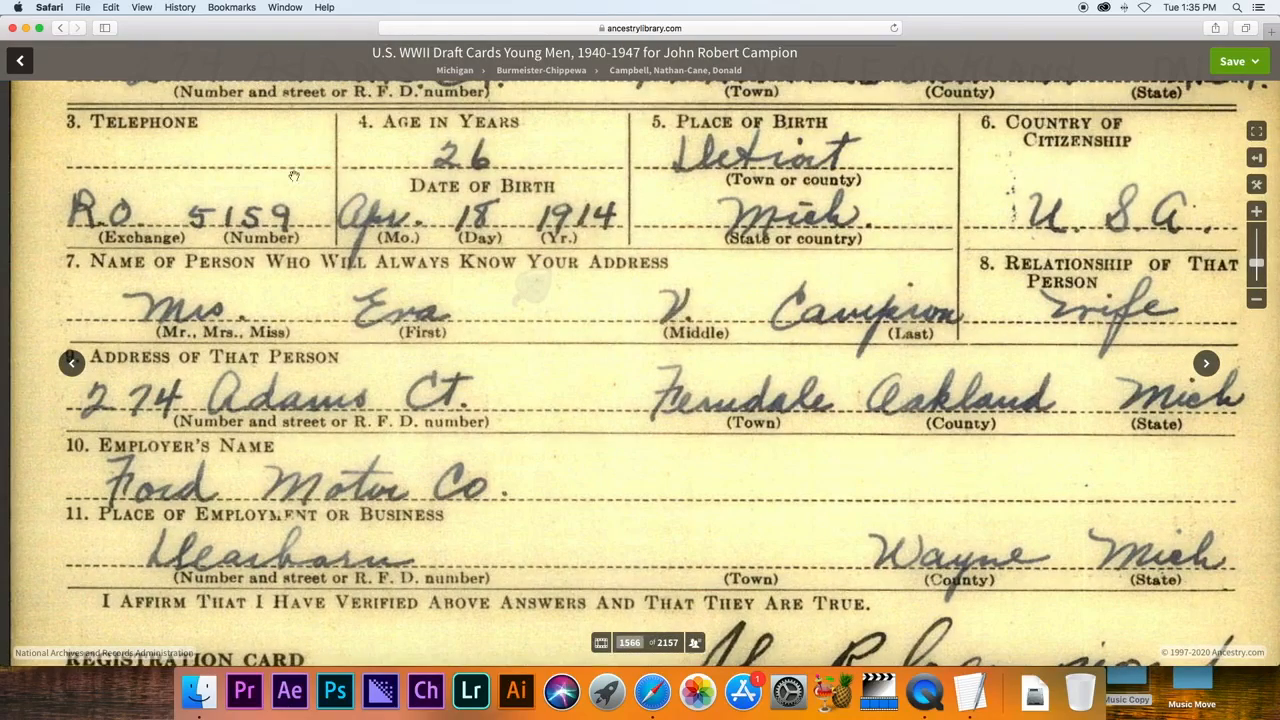
left_click(22, 66)
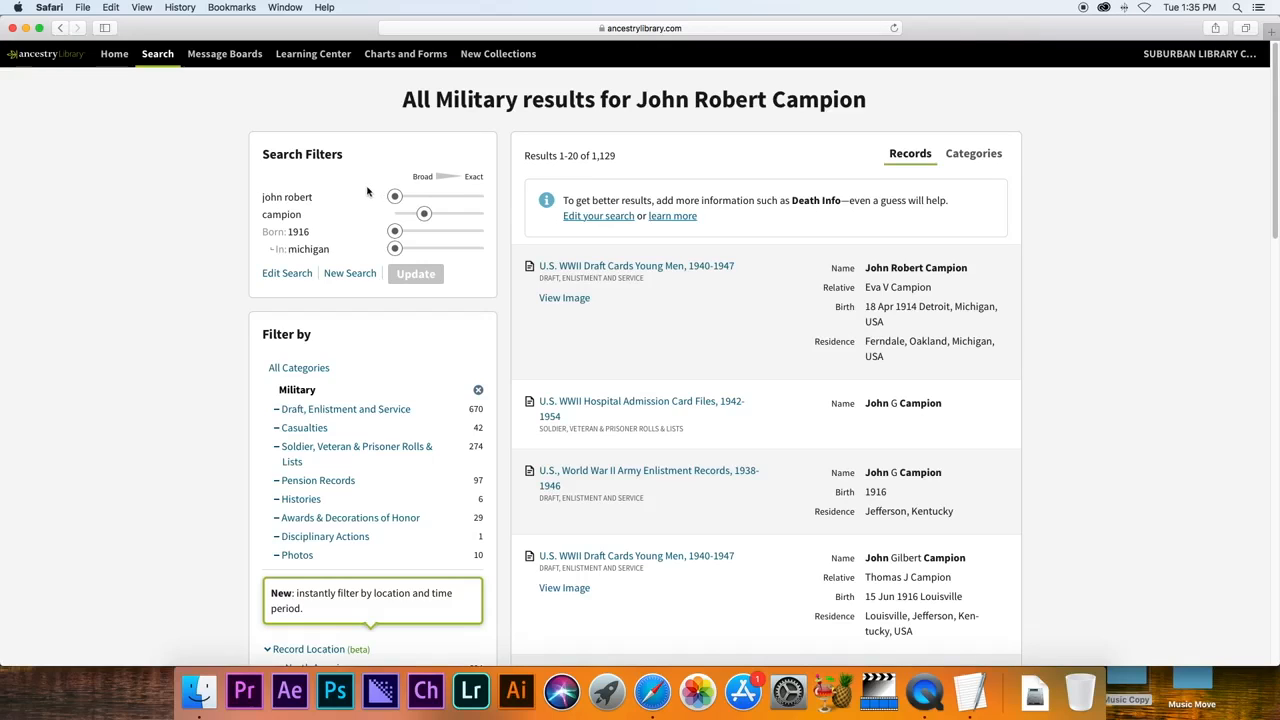
Edit the search to delete the 1916 birth year, keeping the name and Michigan.
mouse_move(576, 272)
left_click(155, 57)
left_click(290, 277)
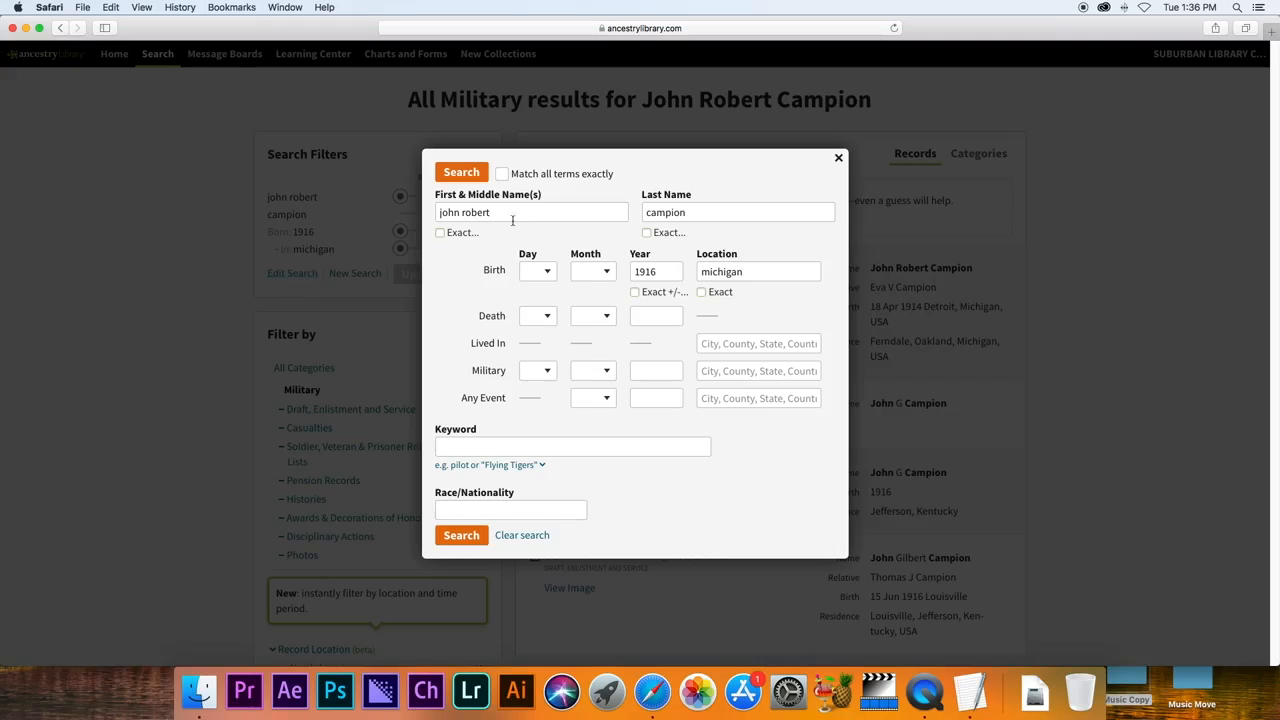
left_click_drag(658, 274, 625, 264)
key("BackSpace")
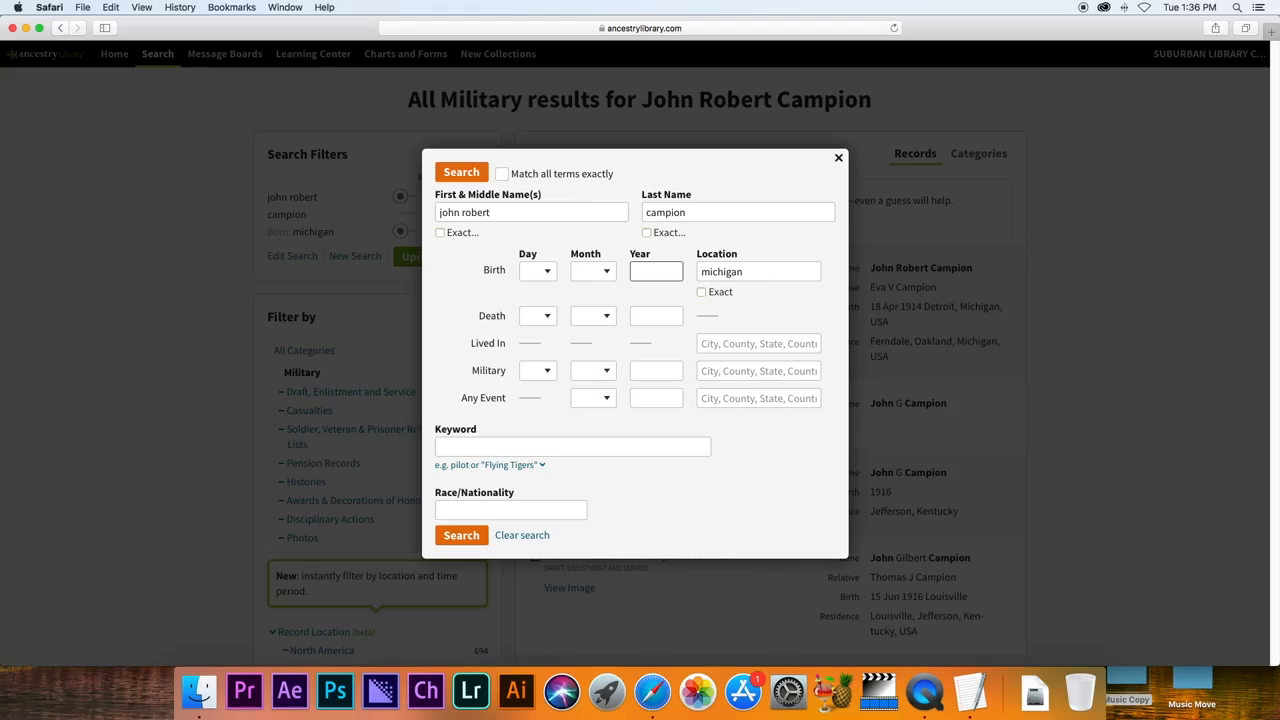
left_click(838, 158)
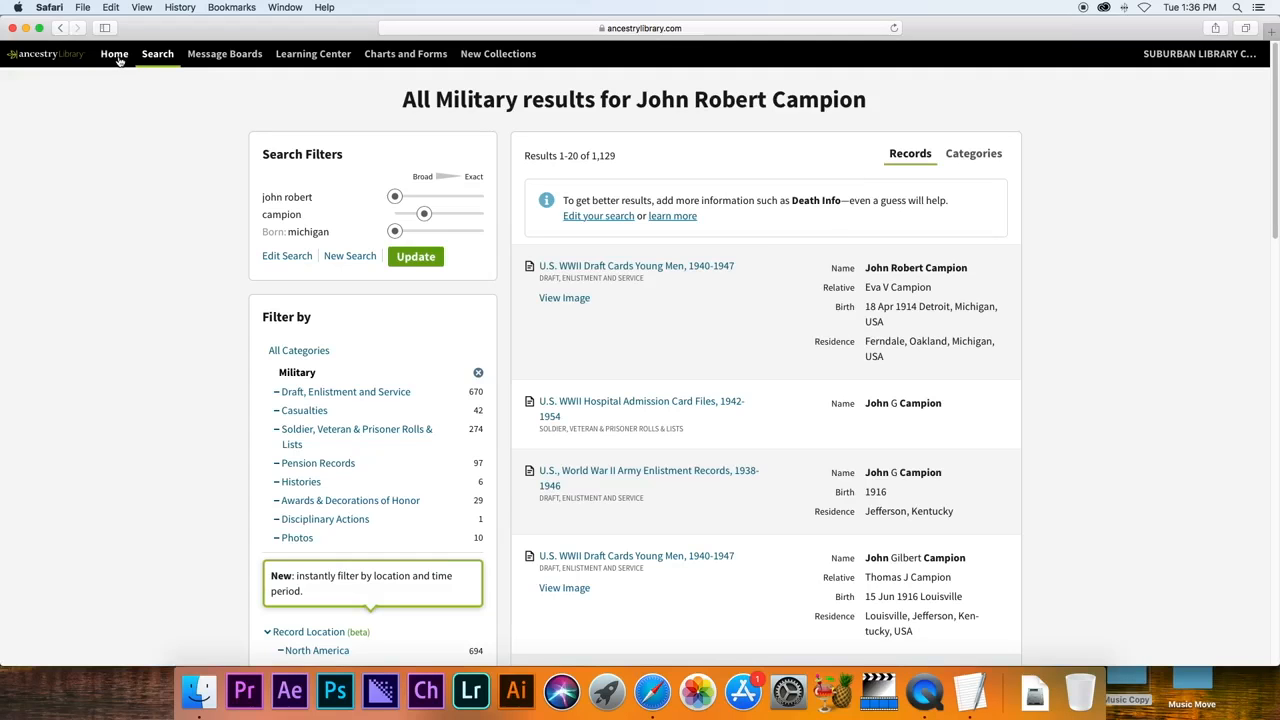
mouse_move(150, 55)
Start a new search with the man's first, middle and last names, living in Michigan, USA.
left_click(343, 263)
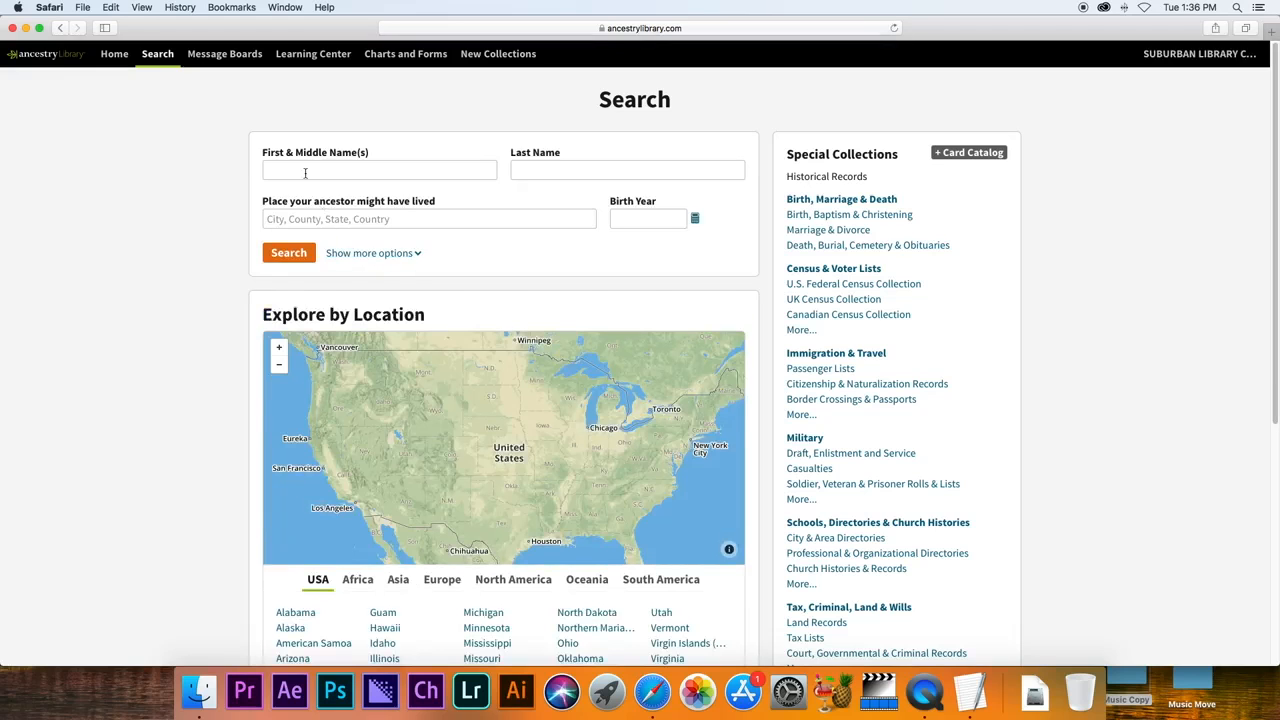
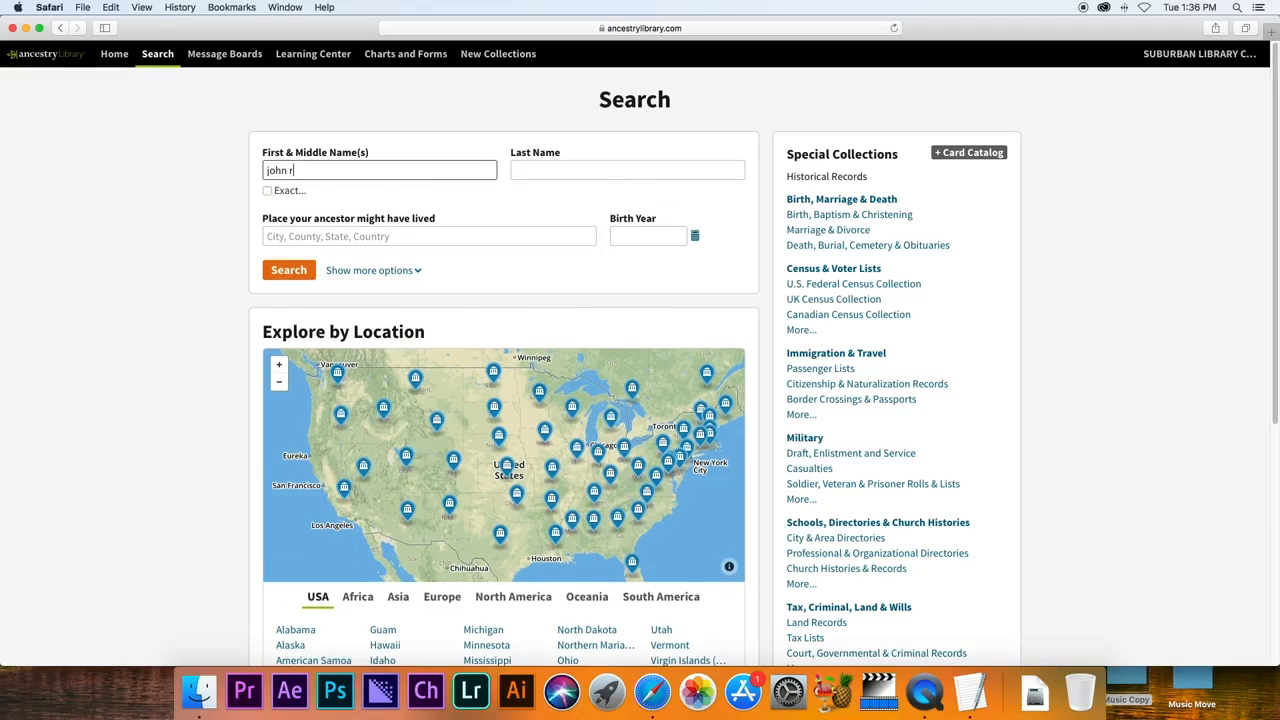
key("Tab")
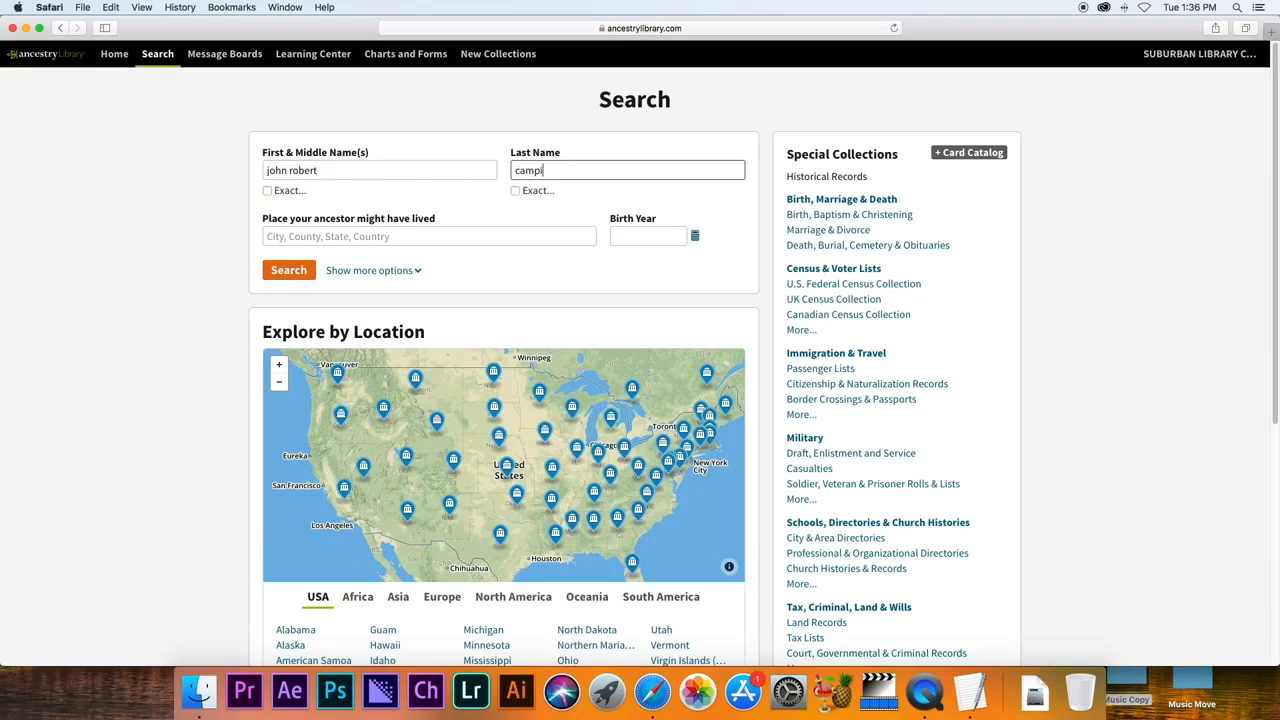
left_click(326, 233)
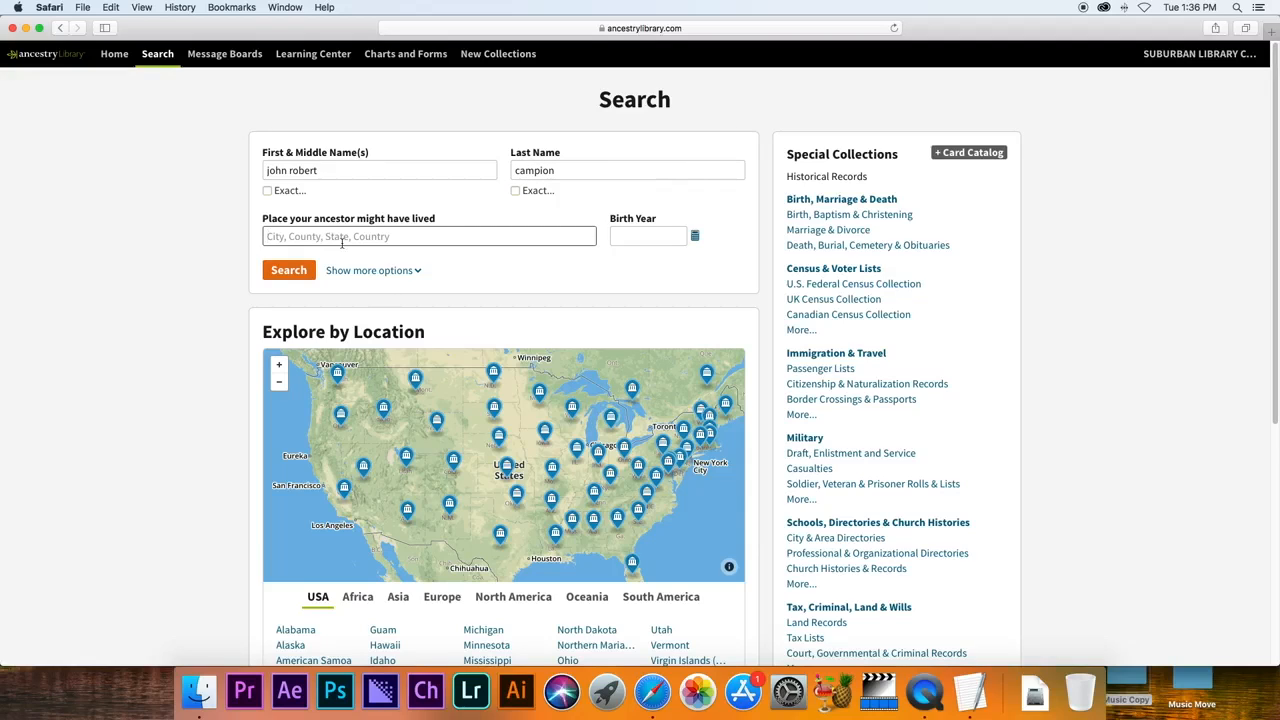
type("michigan")
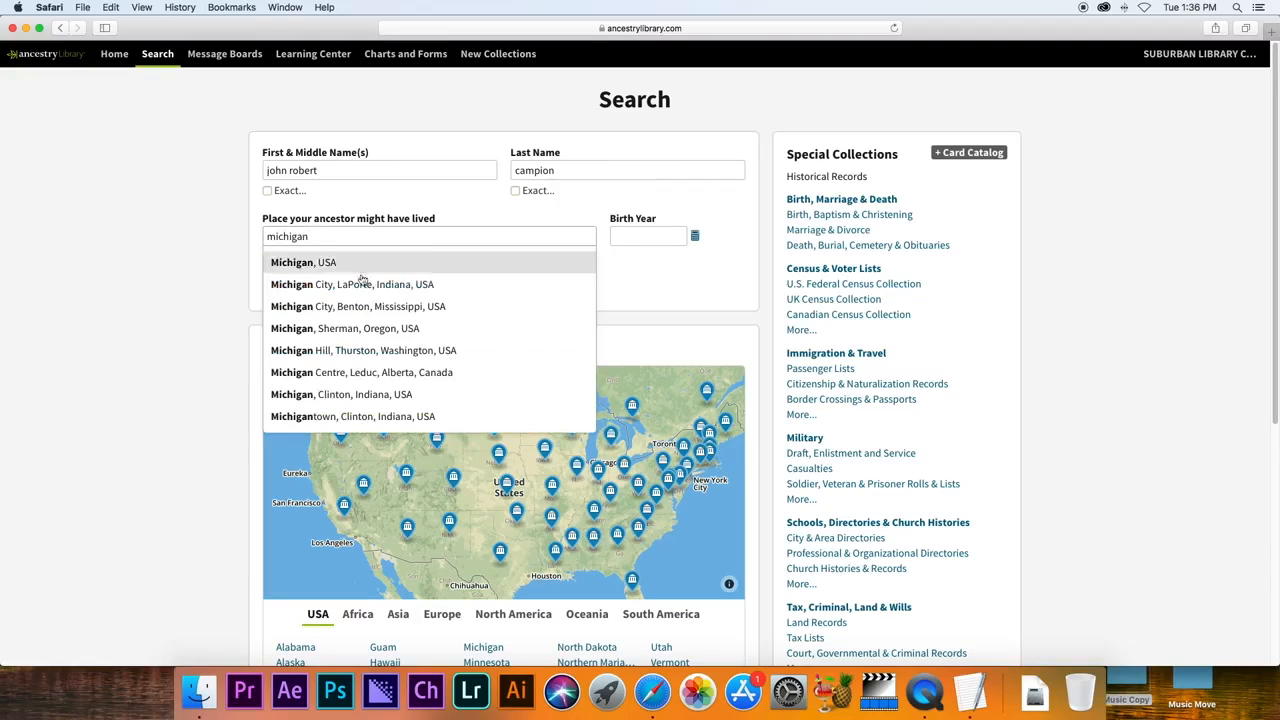
left_click(333, 262)
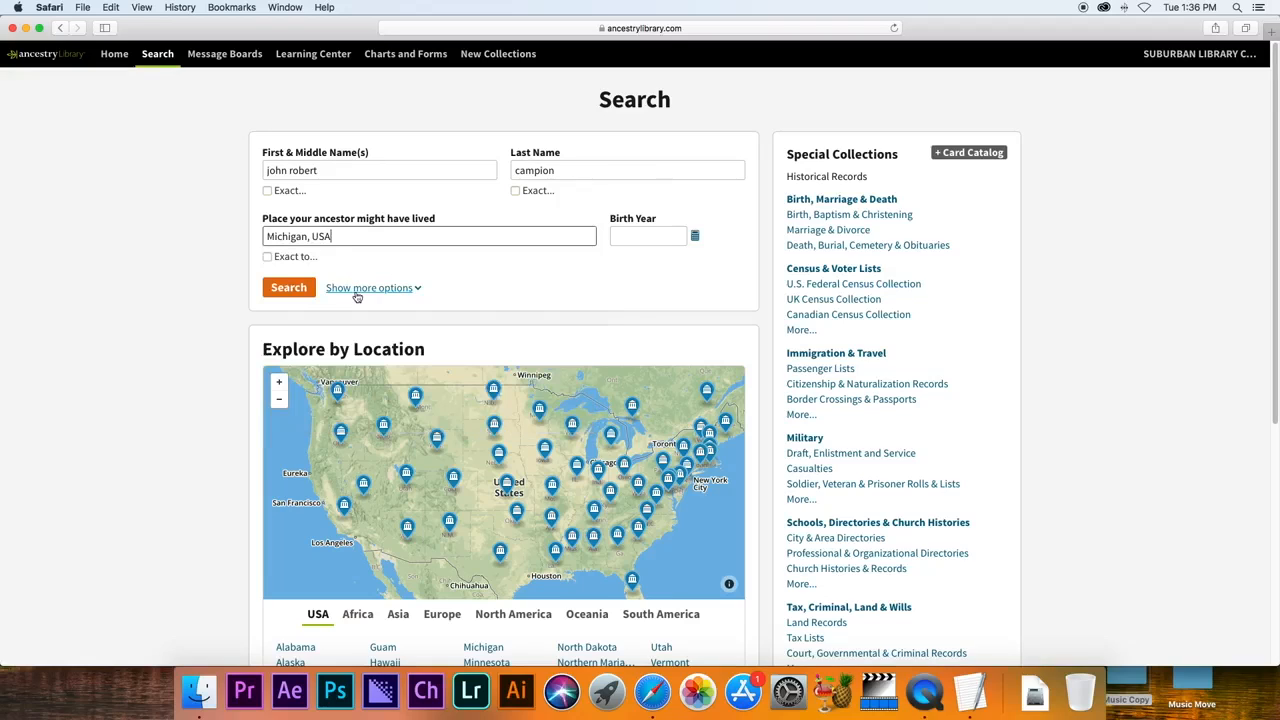
Add a birth event in Leeds, Yorkshire, England and run the search.
left_click(357, 292)
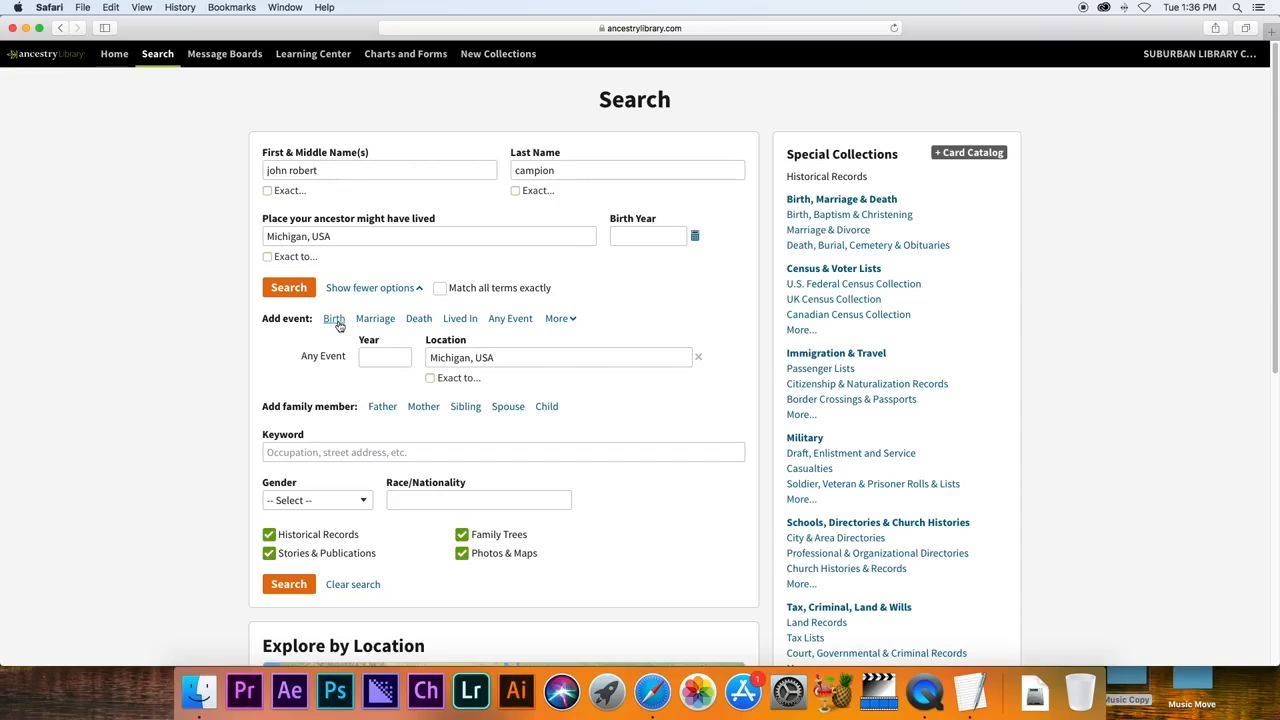
left_click(335, 320)
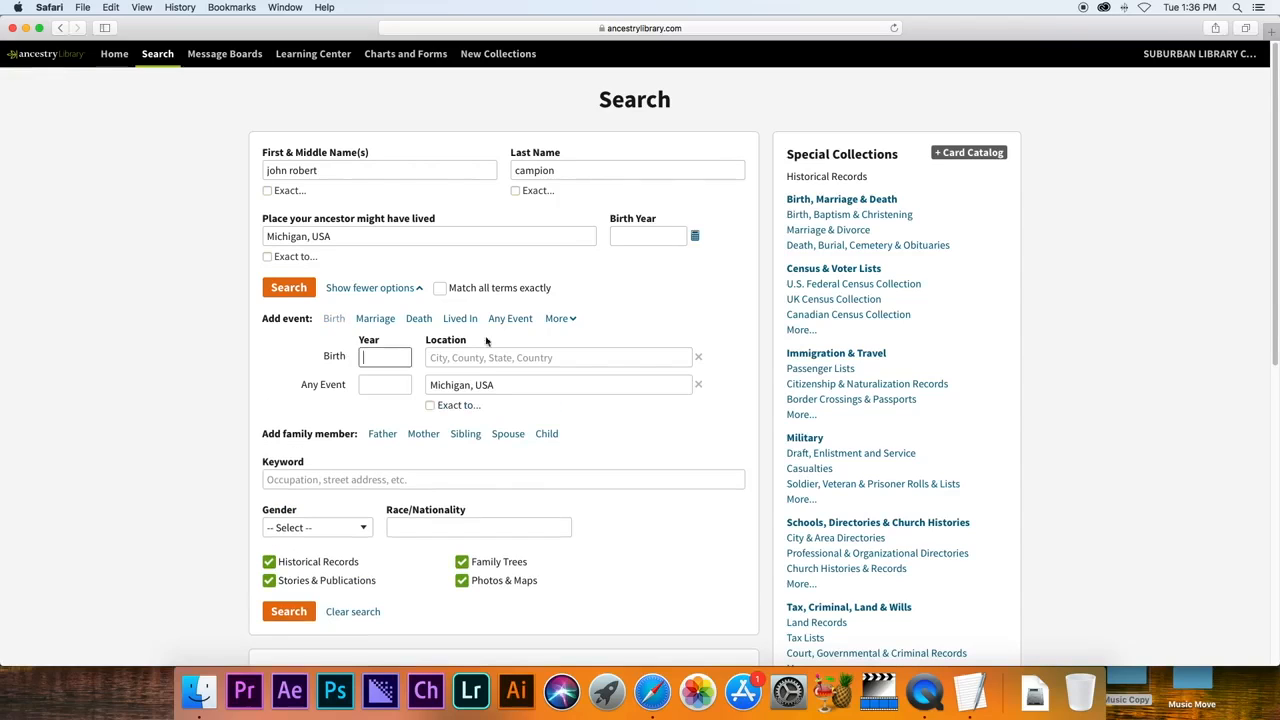
left_click(486, 360)
type("leeds,")
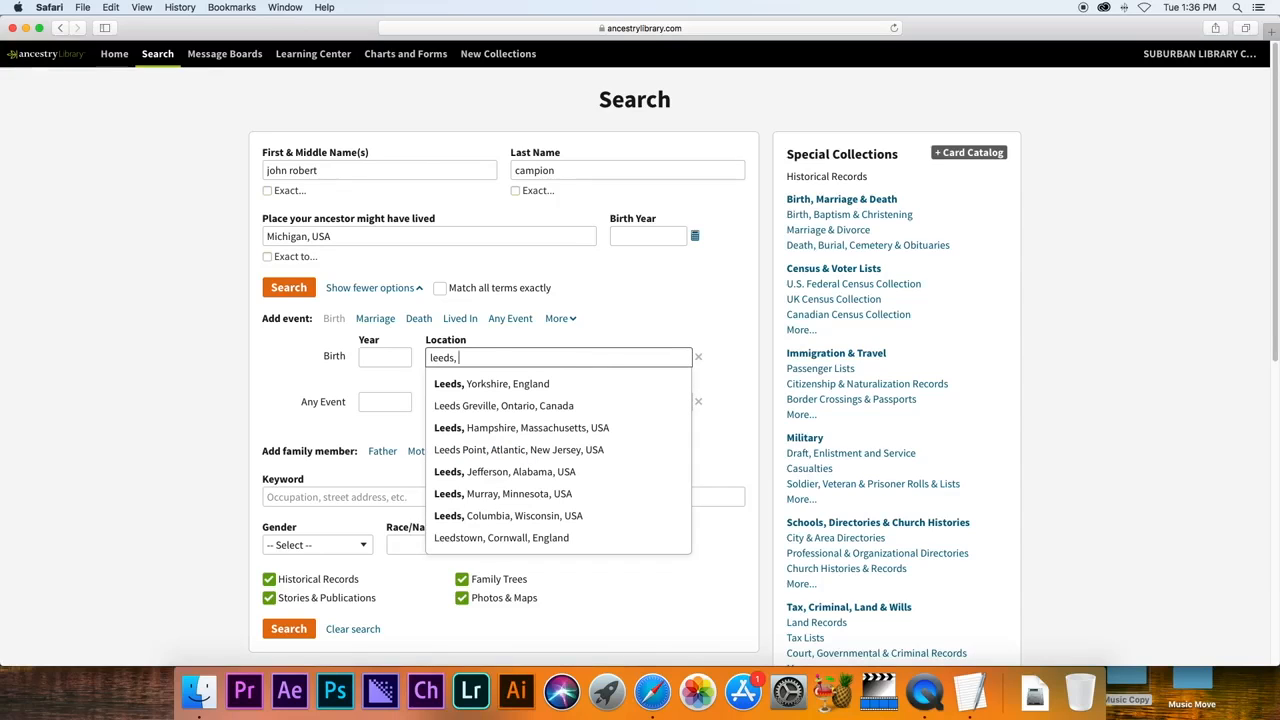
left_click(496, 384)
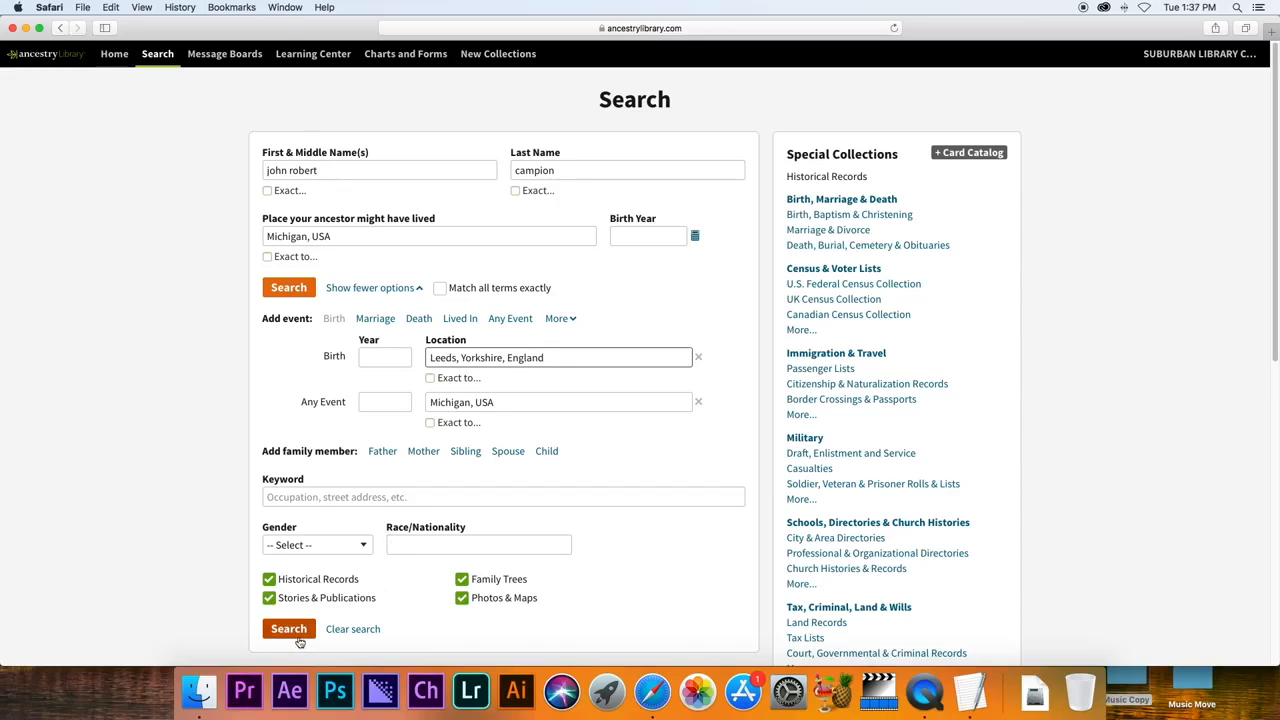
left_click(296, 636)
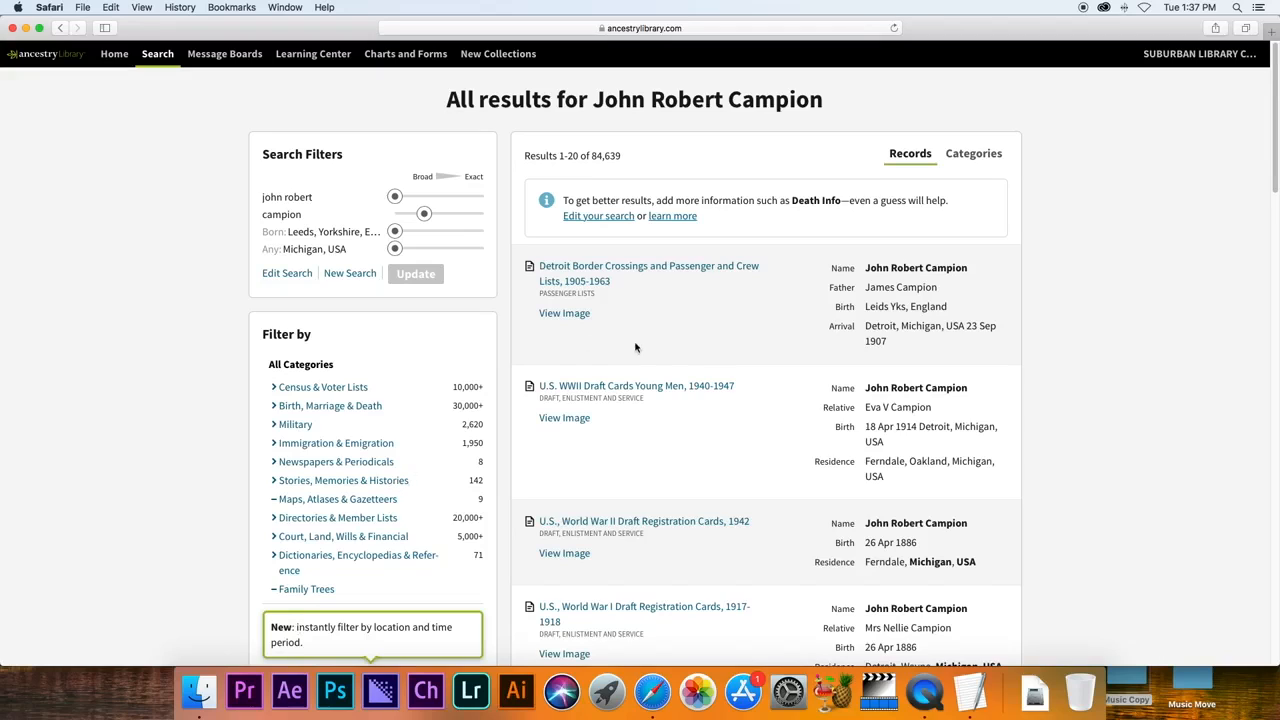
Filter to Immigration & Emigration and open the Detroit Border Crossings and Passenger and Crew Lists, 1905-1963 record.
mouse_move(662, 274)
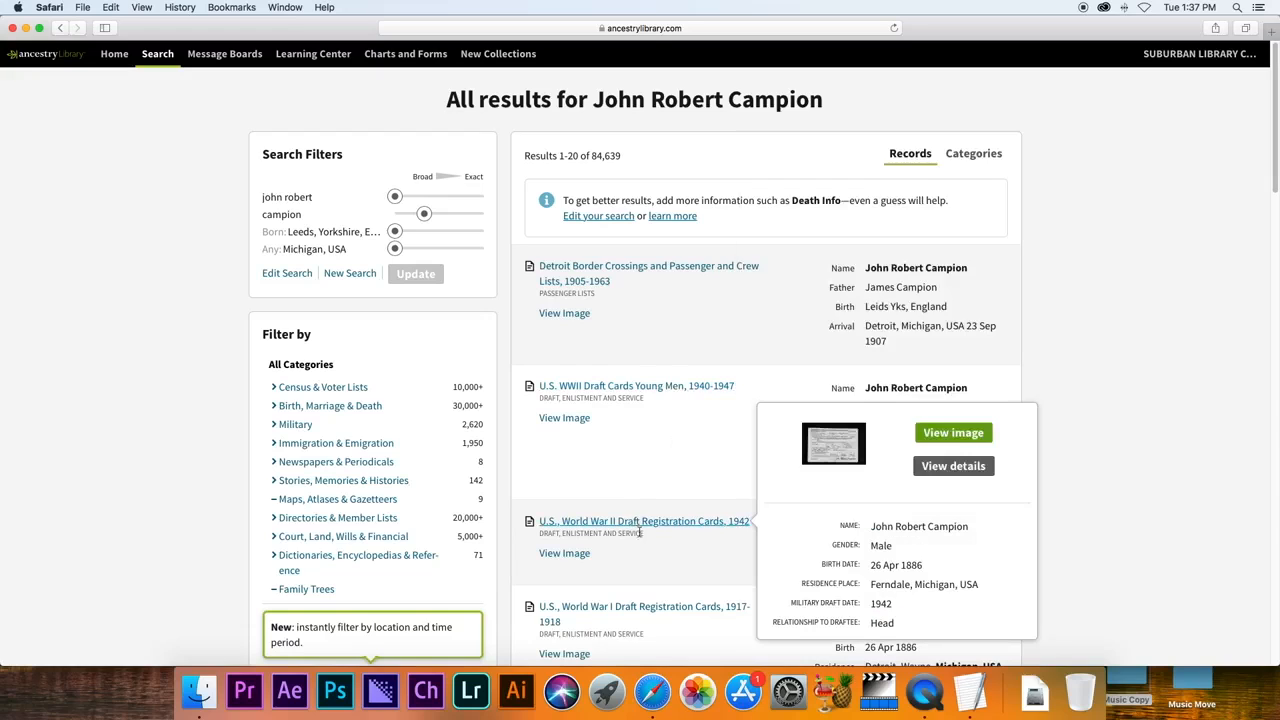
left_click(305, 447)
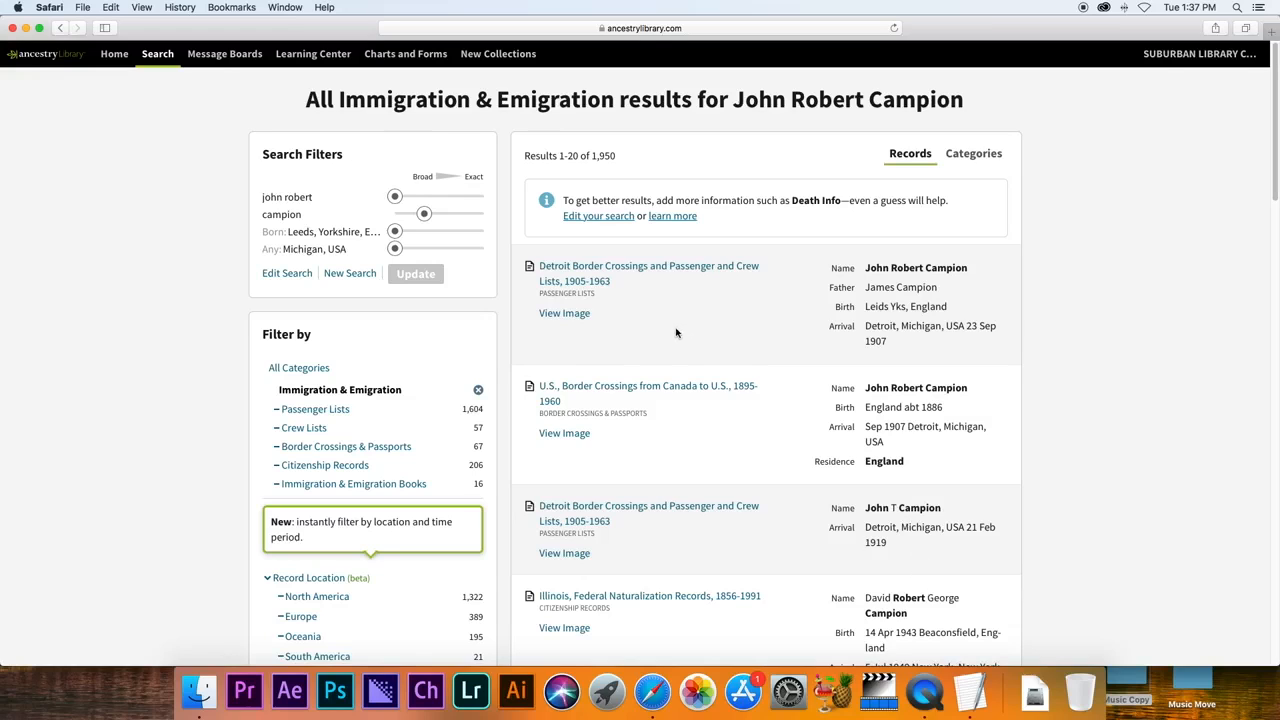
left_click(655, 273)
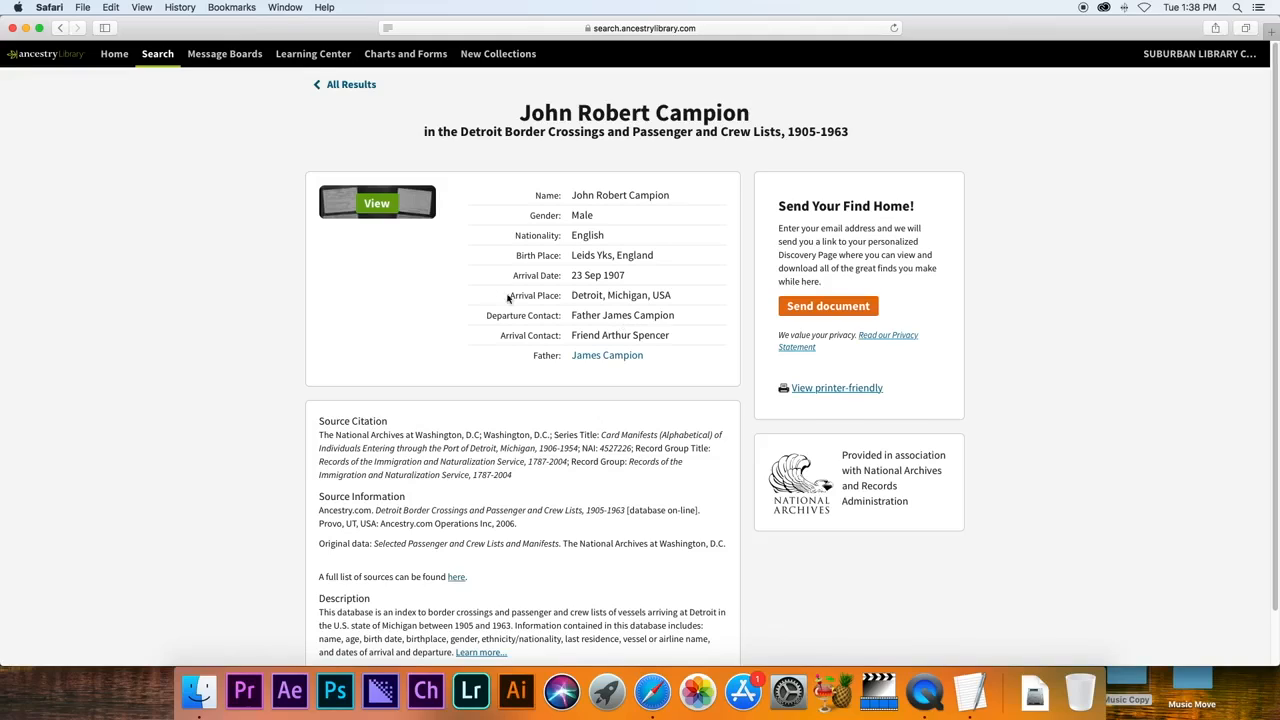
Zoom into the 1907 Detroit crossing card image, then view the Border Crossings from Canada manifest image.
left_click(368, 211)
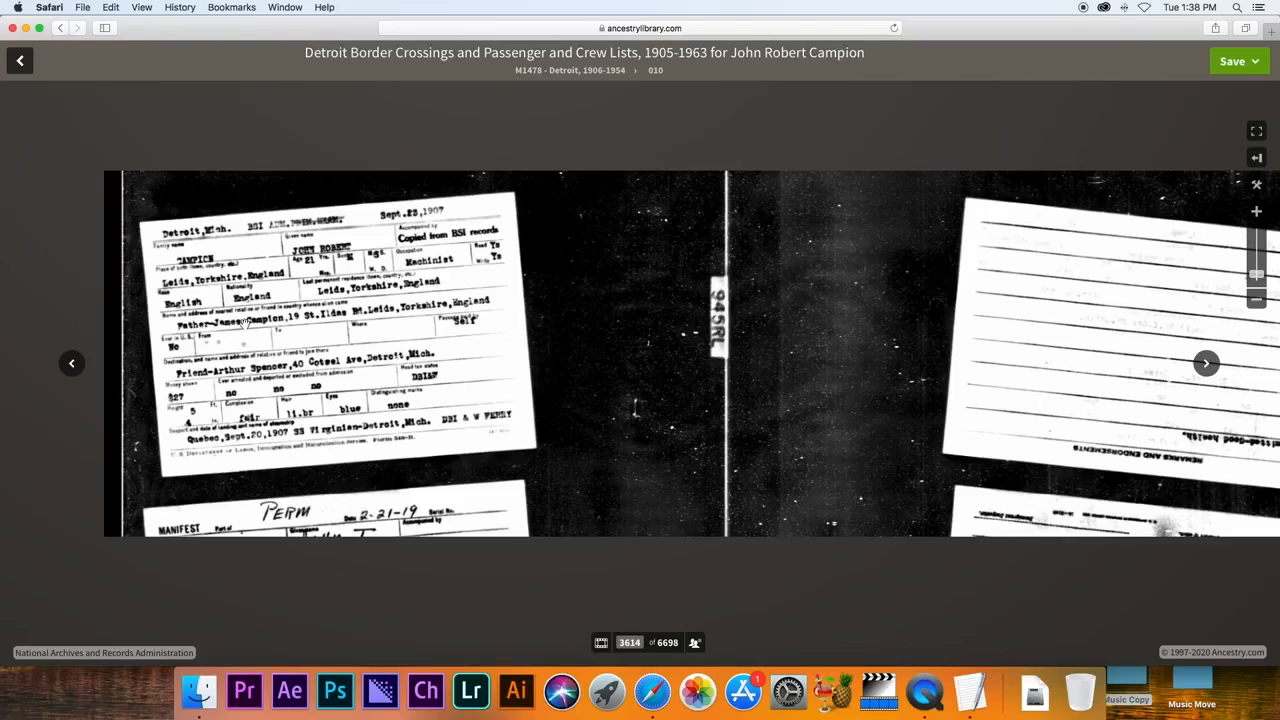
left_click(1257, 215)
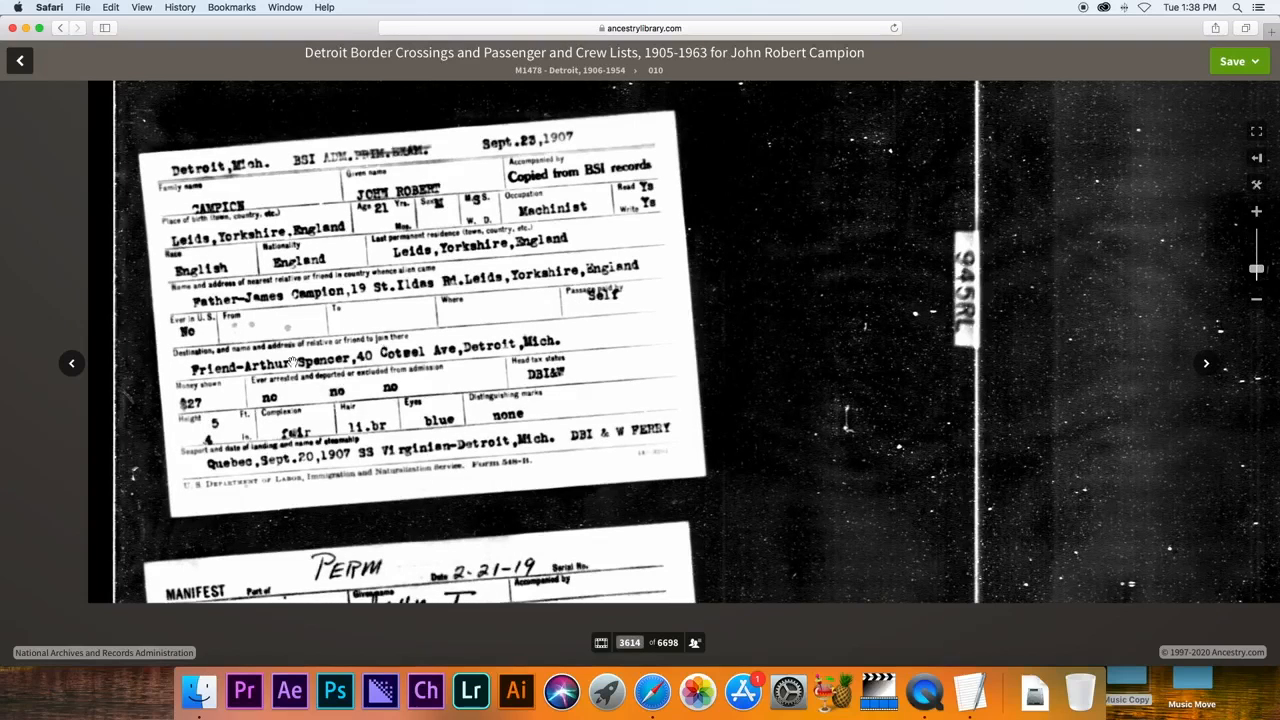
left_click(18, 60)
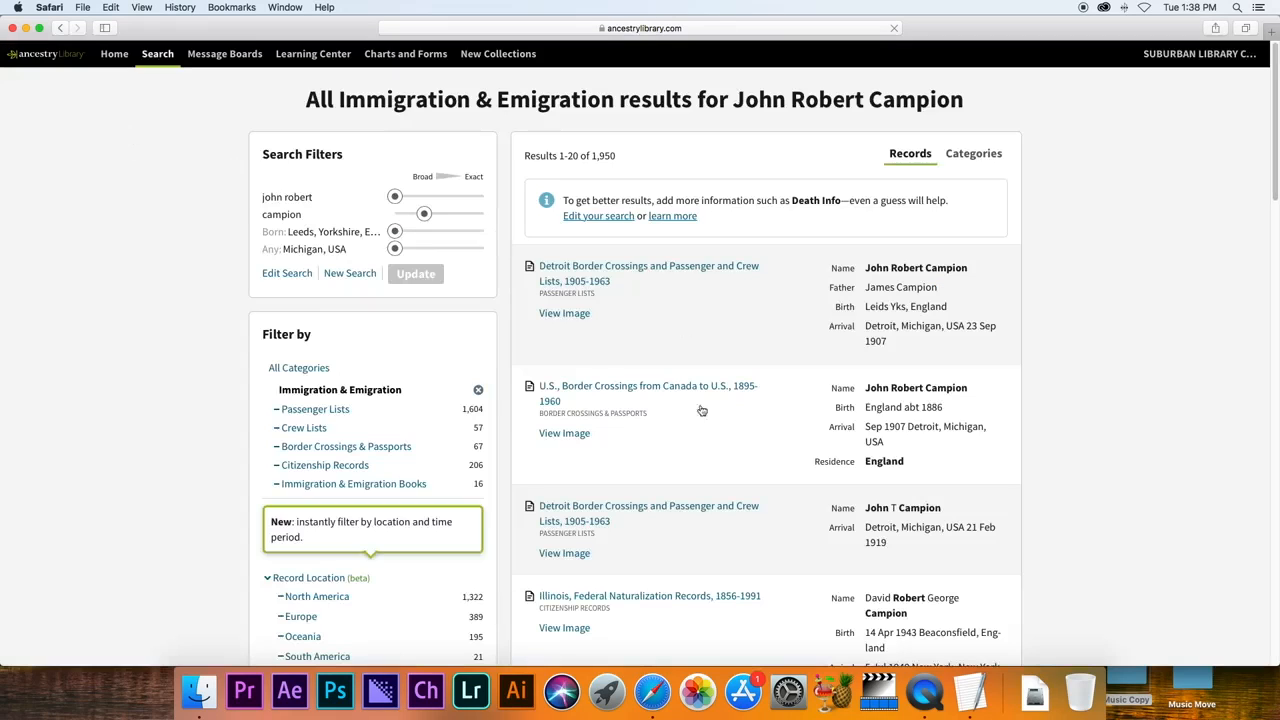
left_click(643, 397)
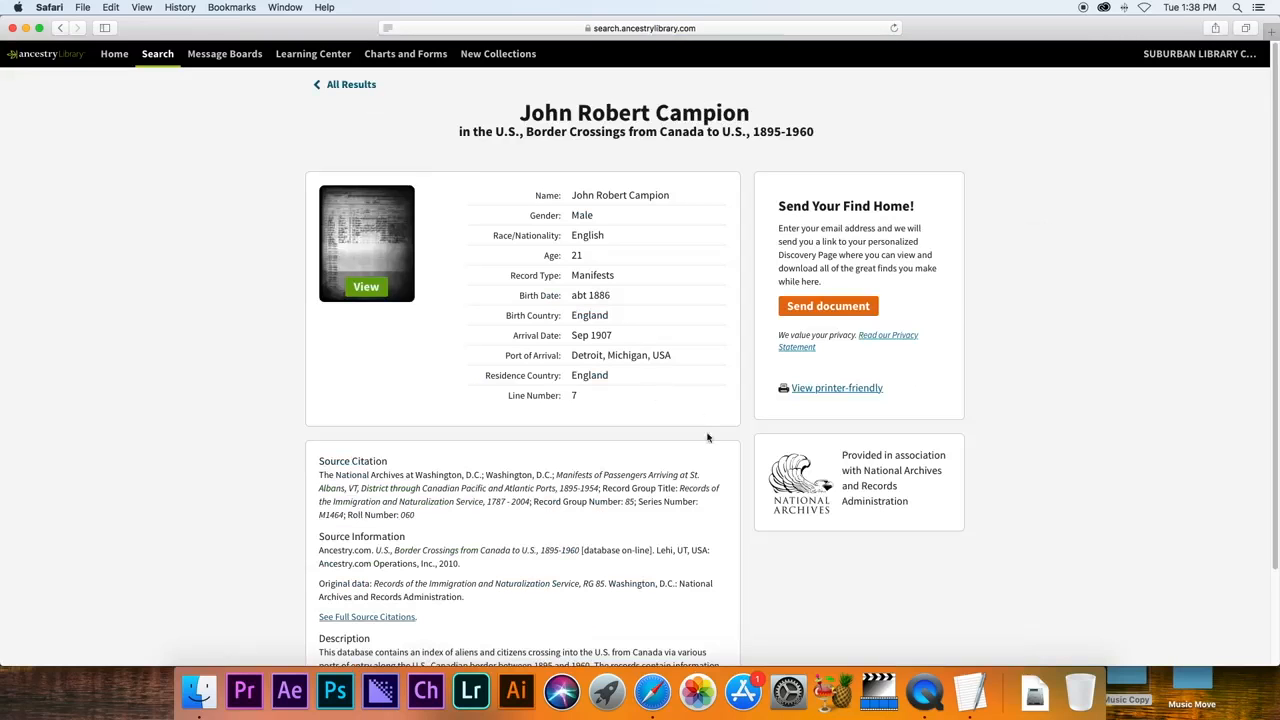
left_click(388, 296)
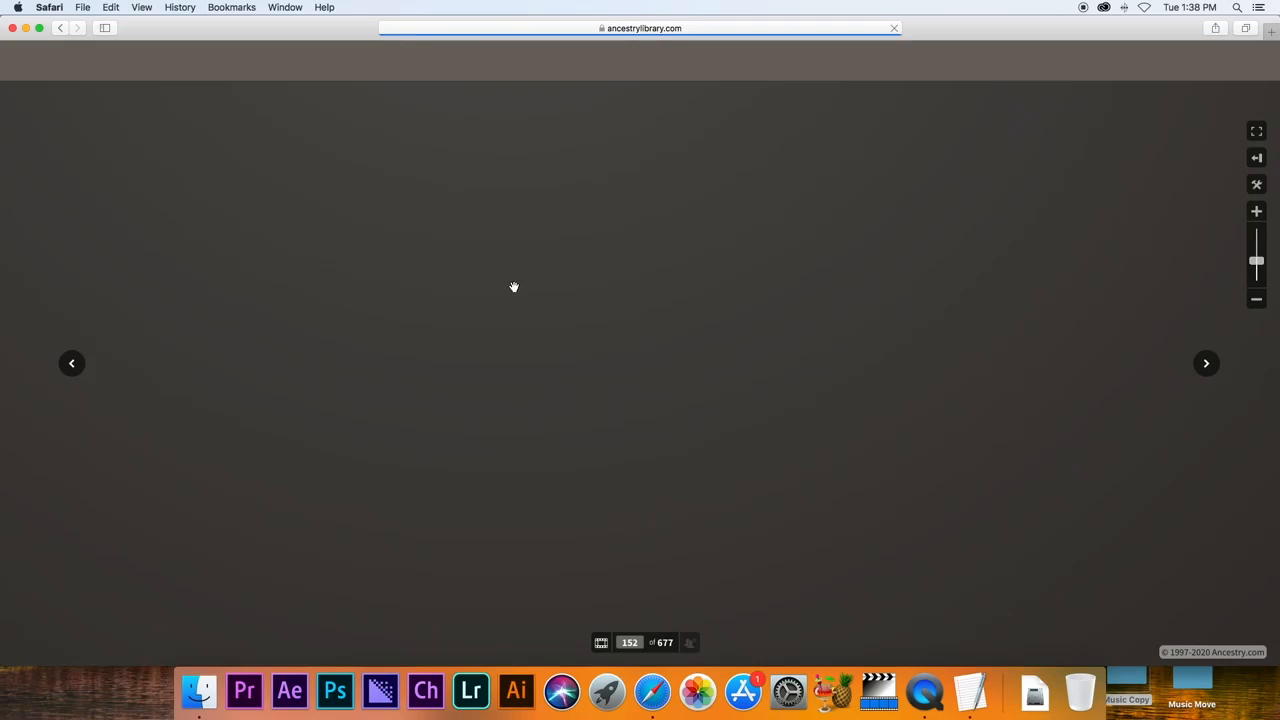